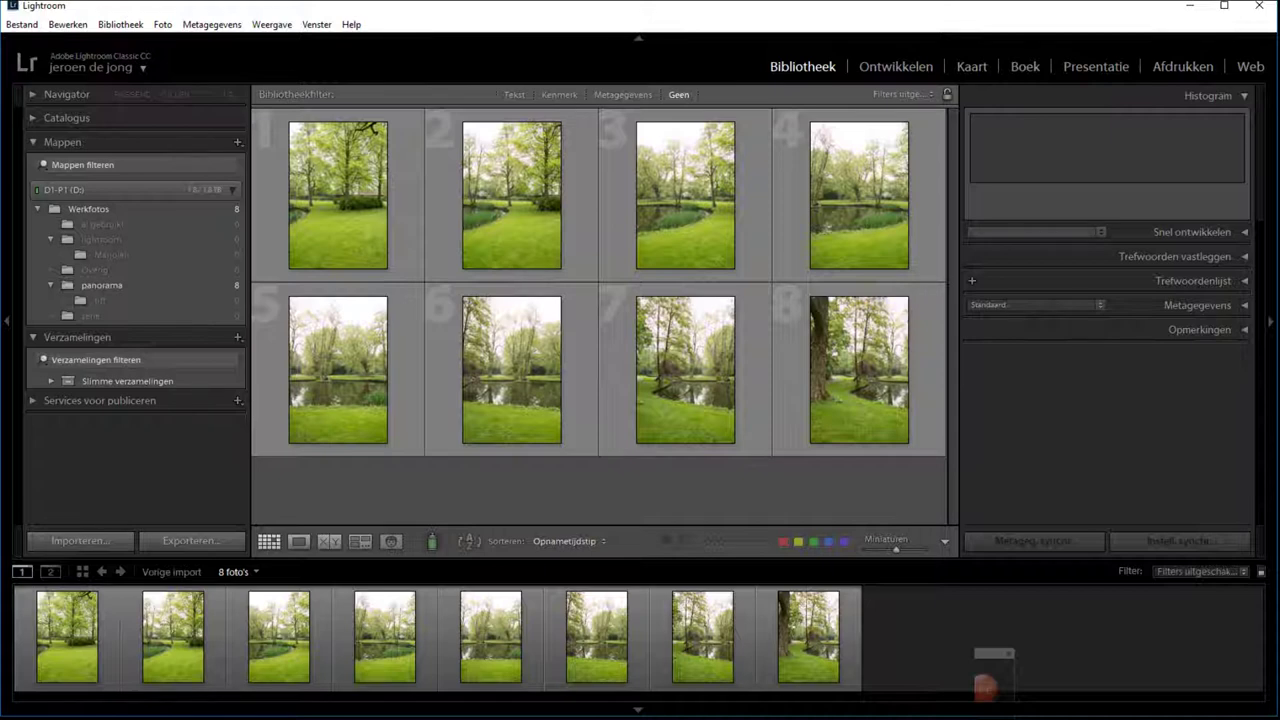
Open all eight park photos together in Develop with Autom. synchr. switched on.
{"action": "left_click_drag", "start_coordinate": [896, 550], "coordinate": [908, 550]}
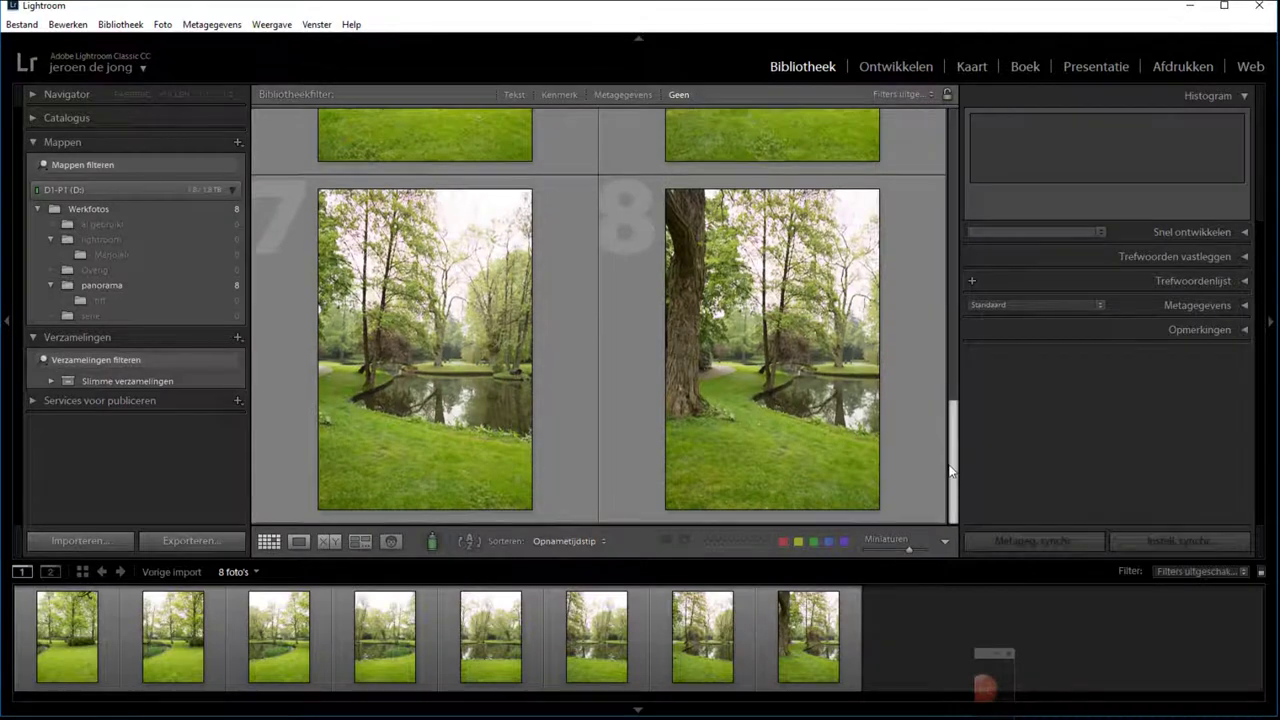
{"action": "left_click_drag", "start_coordinate": [953, 466], "coordinate": [938, 43]}
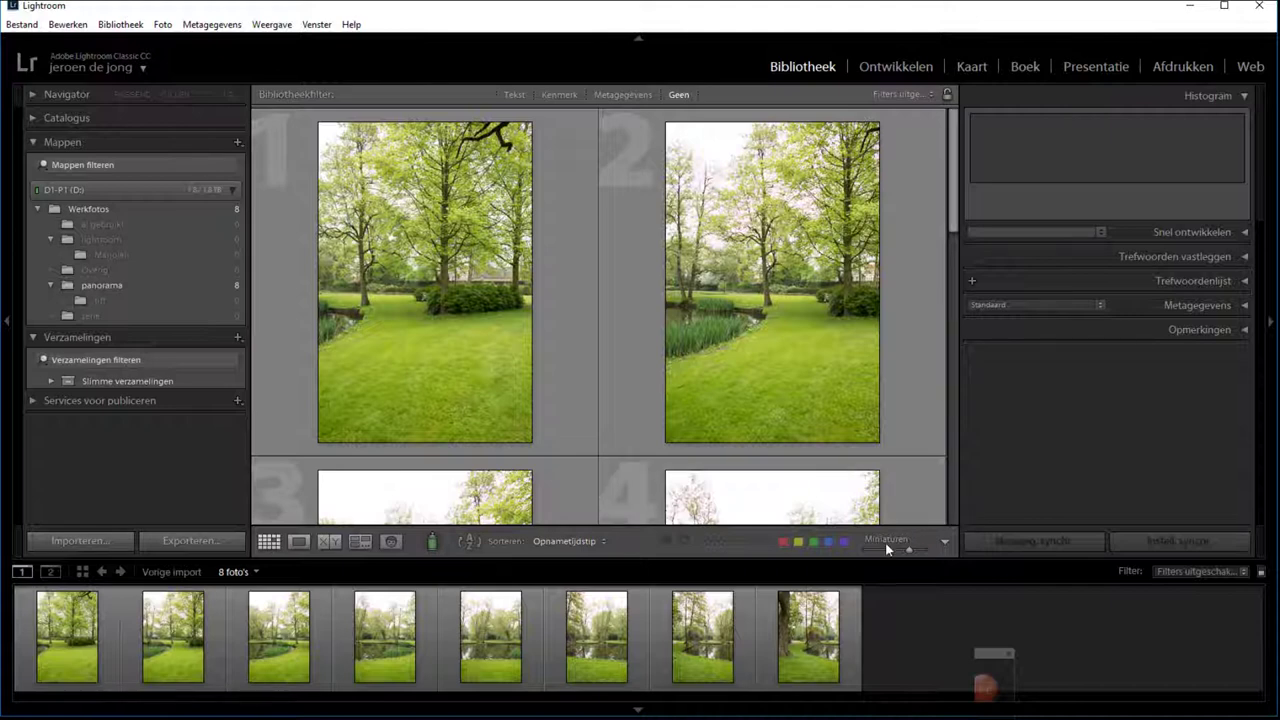
{"action": "left_click_drag", "start_coordinate": [909, 549], "coordinate": [889, 549]}
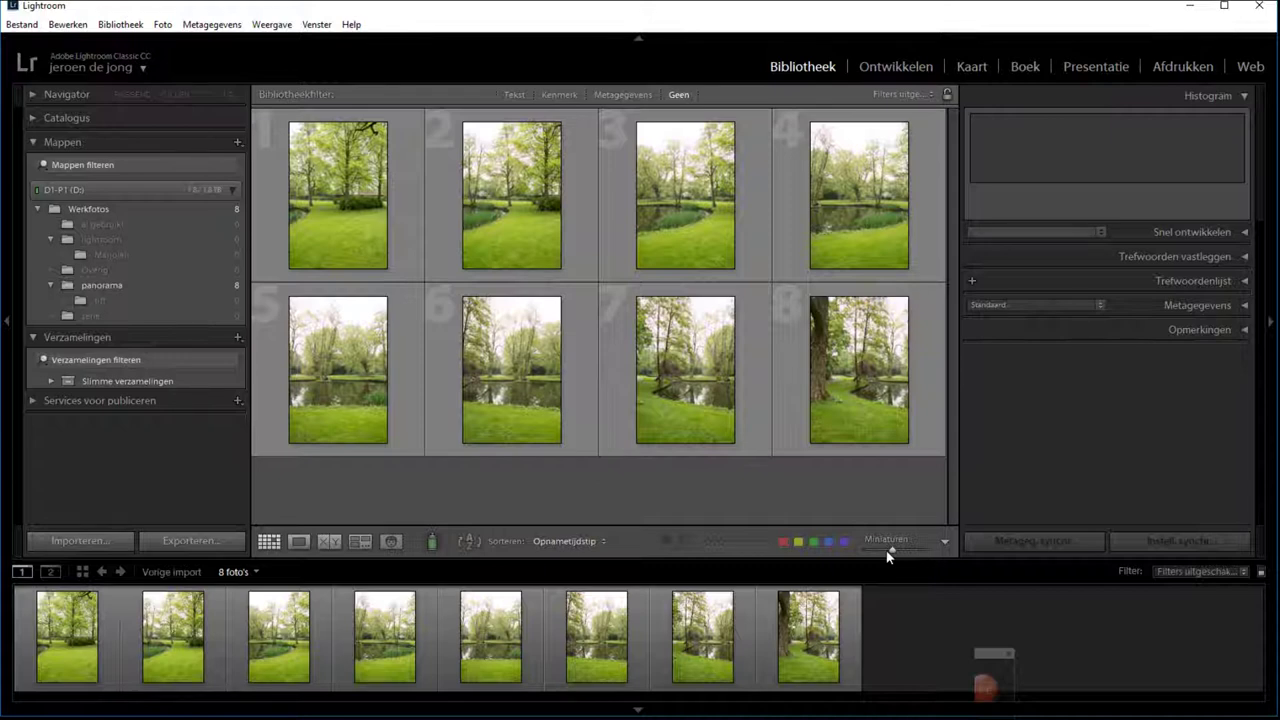
{"action": "left_click", "coordinate": [895, 66]}
{"action": "left_click", "coordinate": [74, 636]}
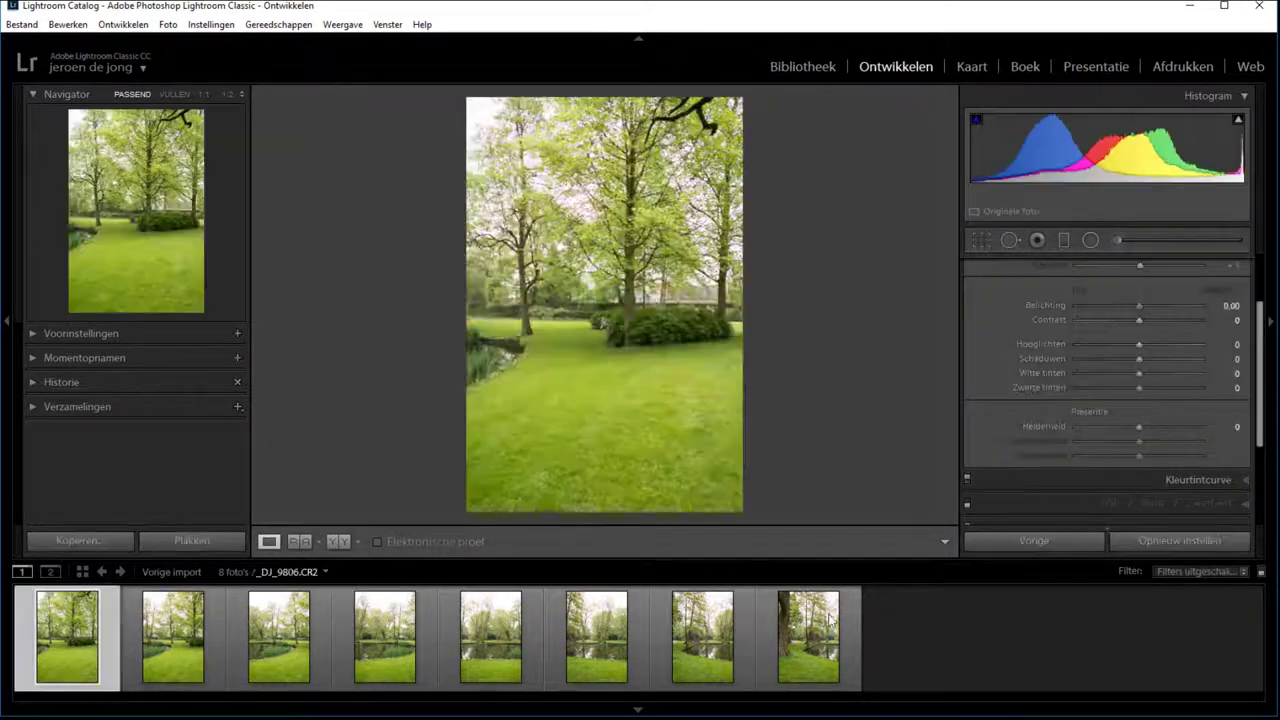
{"action": "left_click", "coordinate": [826, 640], "text": "shift"}
{"action": "left_click", "coordinate": [970, 541]}
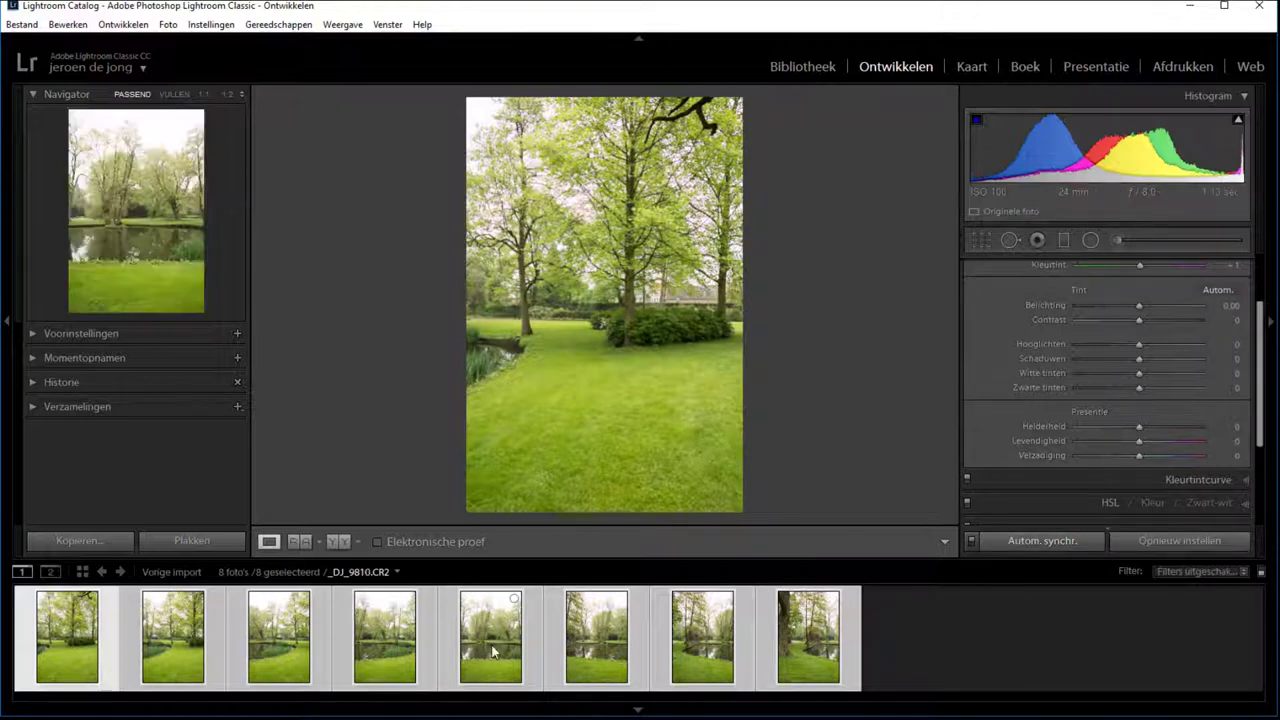
Make the pond photo _DJ_9811.CR2 active and zoom to 1:1 on its tree branches.
{"action": "left_click", "coordinate": [590, 630]}
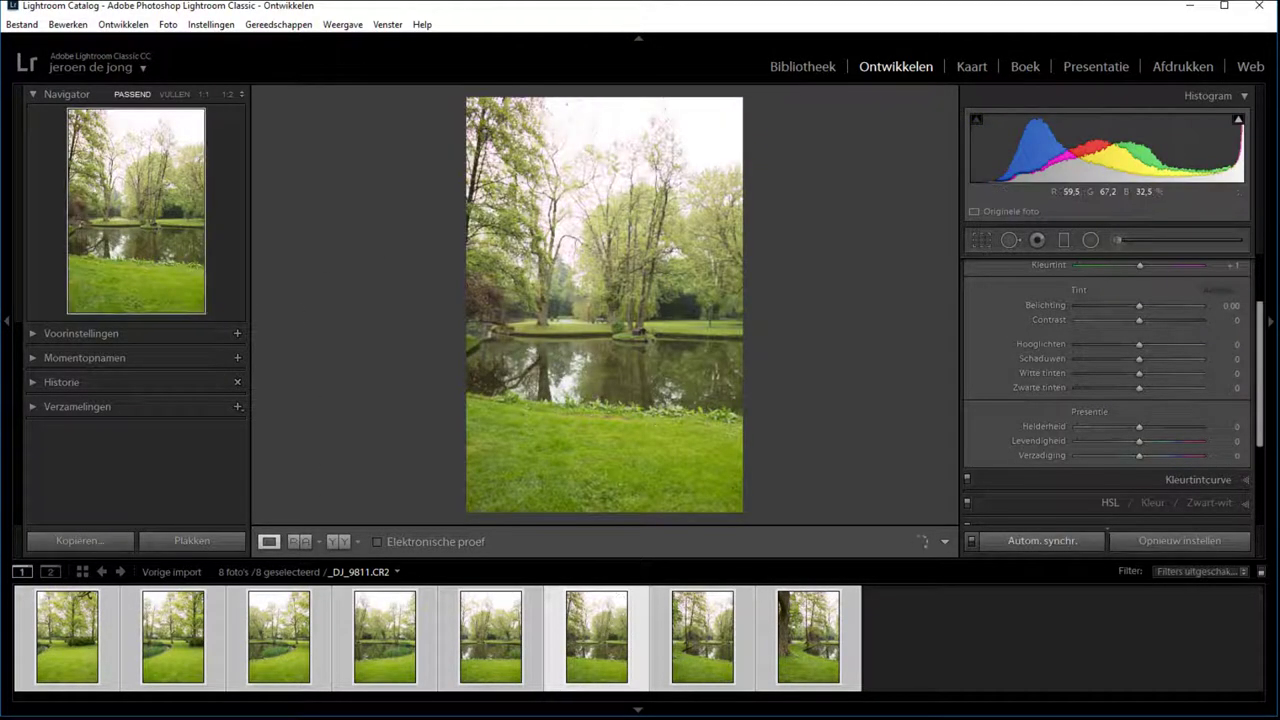
{"action": "left_click", "coordinate": [651, 286]}
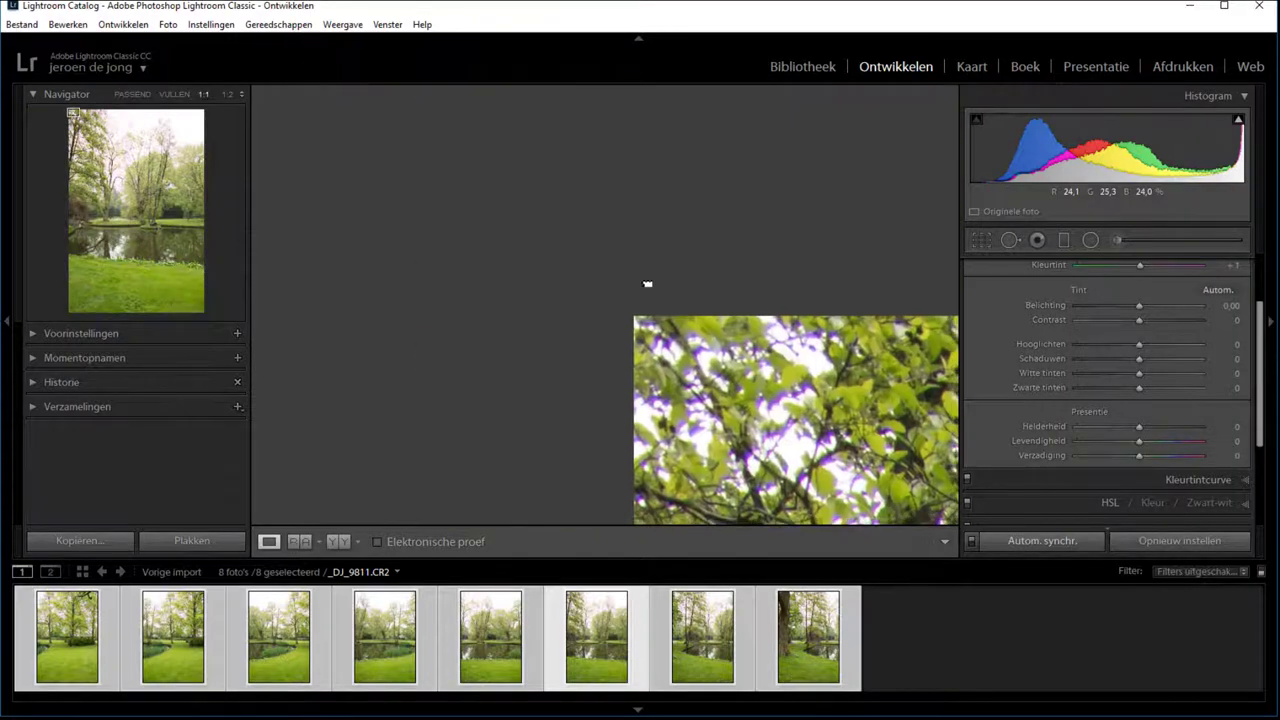
{"action": "left_click", "coordinate": [481, 145]}
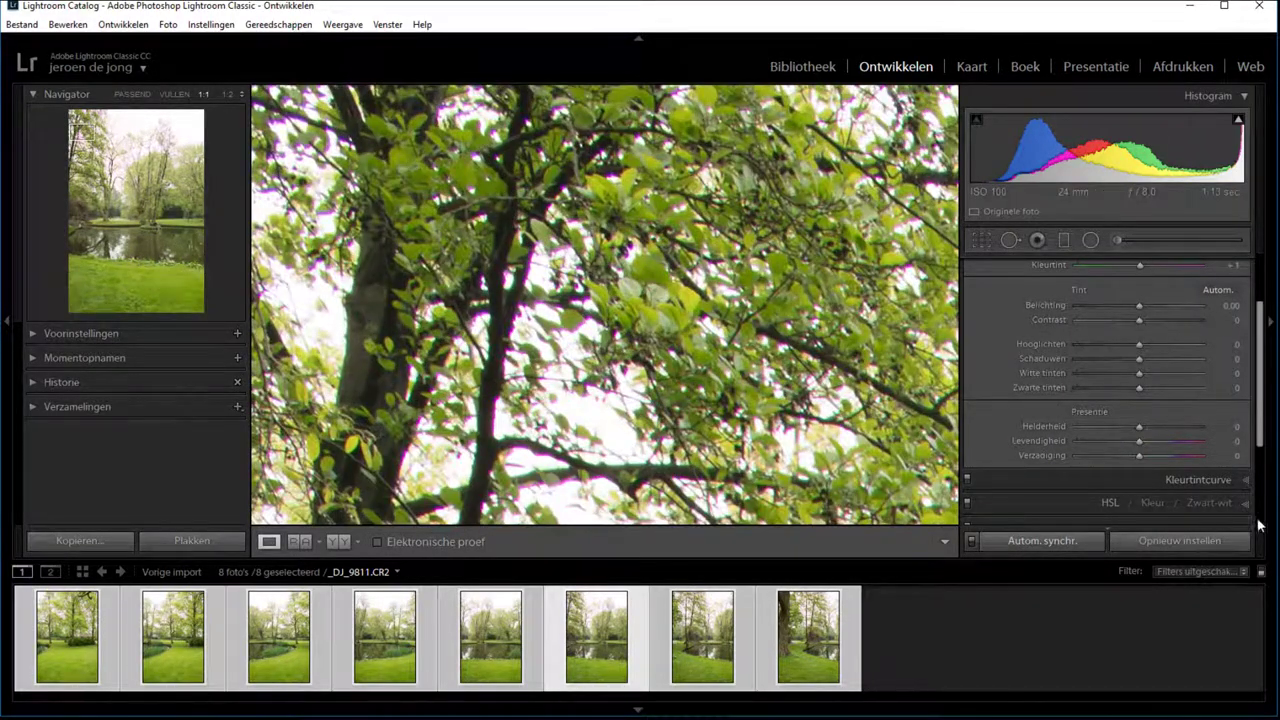
{"action": "scroll", "coordinate": [1260, 513], "scroll_direction": "down", "scroll_amount": 2}
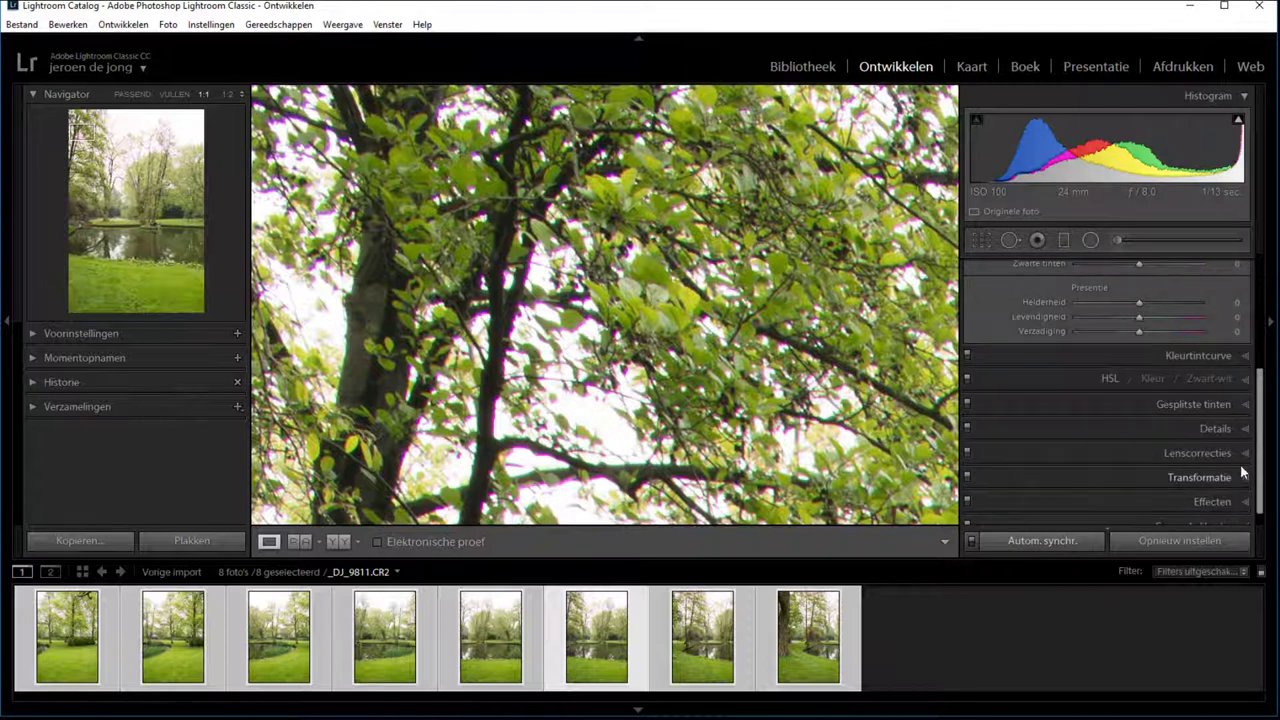
In Lenscorrecties, enable the Canon lens profile and chromatic aberration removal.
{"action": "left_click", "coordinate": [1245, 461]}
{"action": "scroll", "coordinate": [1069, 321], "scroll_direction": "down", "scroll_amount": 3}
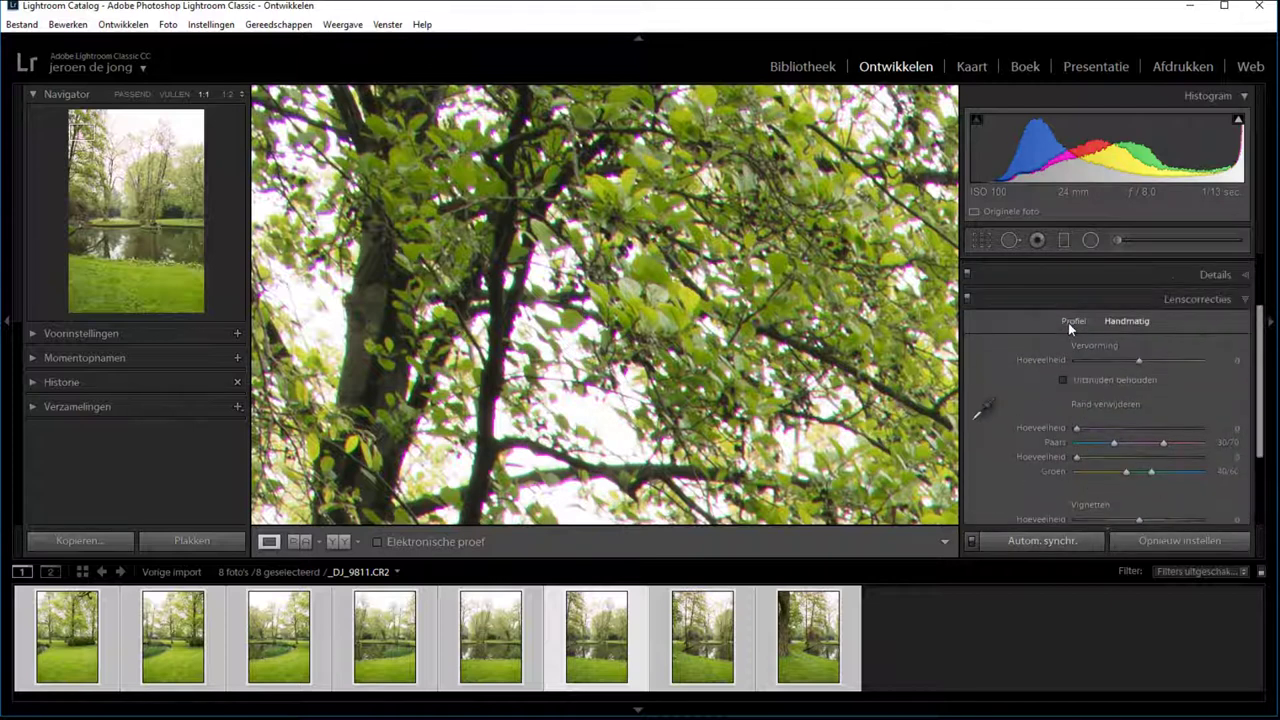
{"action": "left_click", "coordinate": [1075, 322]}
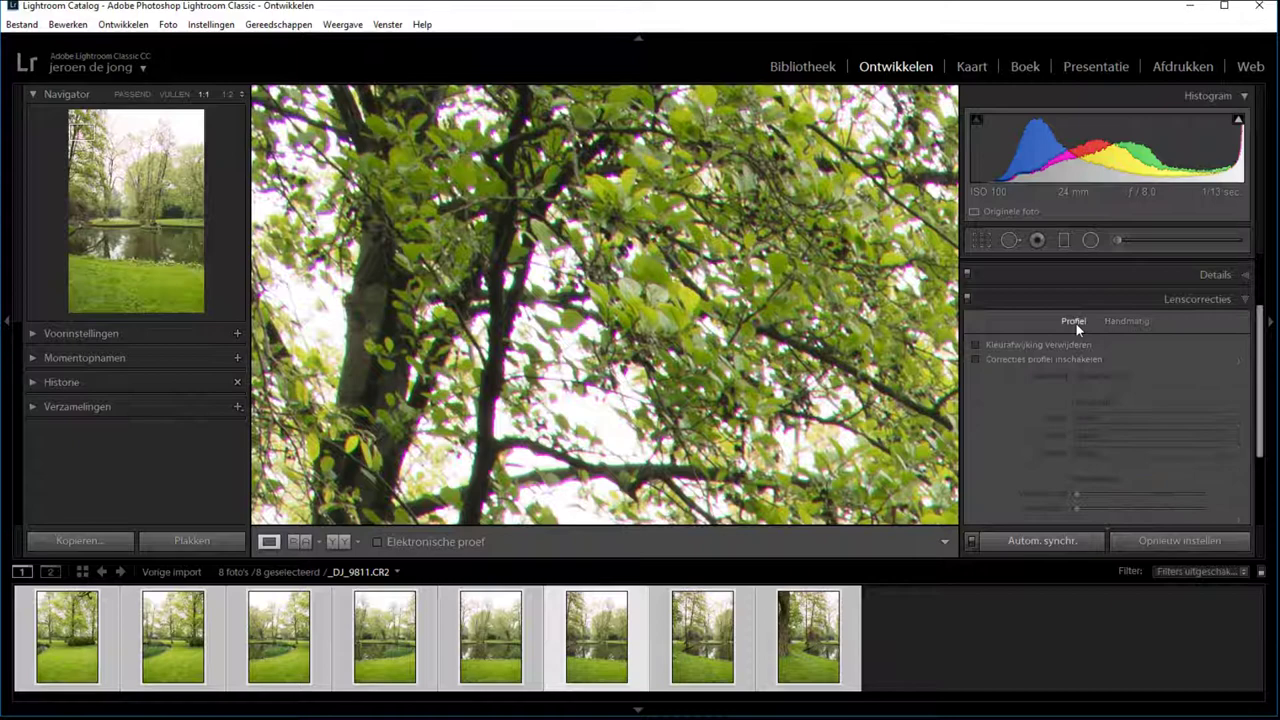
{"action": "left_click", "coordinate": [1000, 343]}
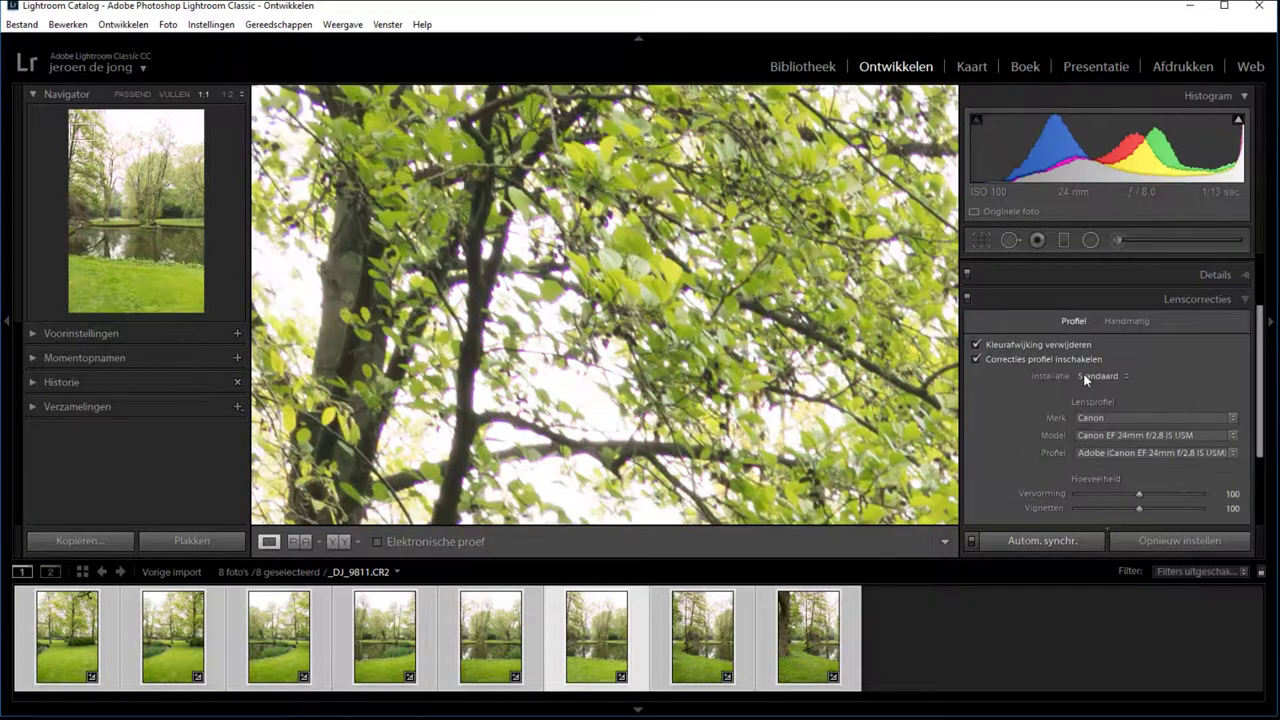
Set manual defringe to purple amount 4 and green amount 3, then zoom back out.
{"action": "left_click", "coordinate": [1124, 322]}
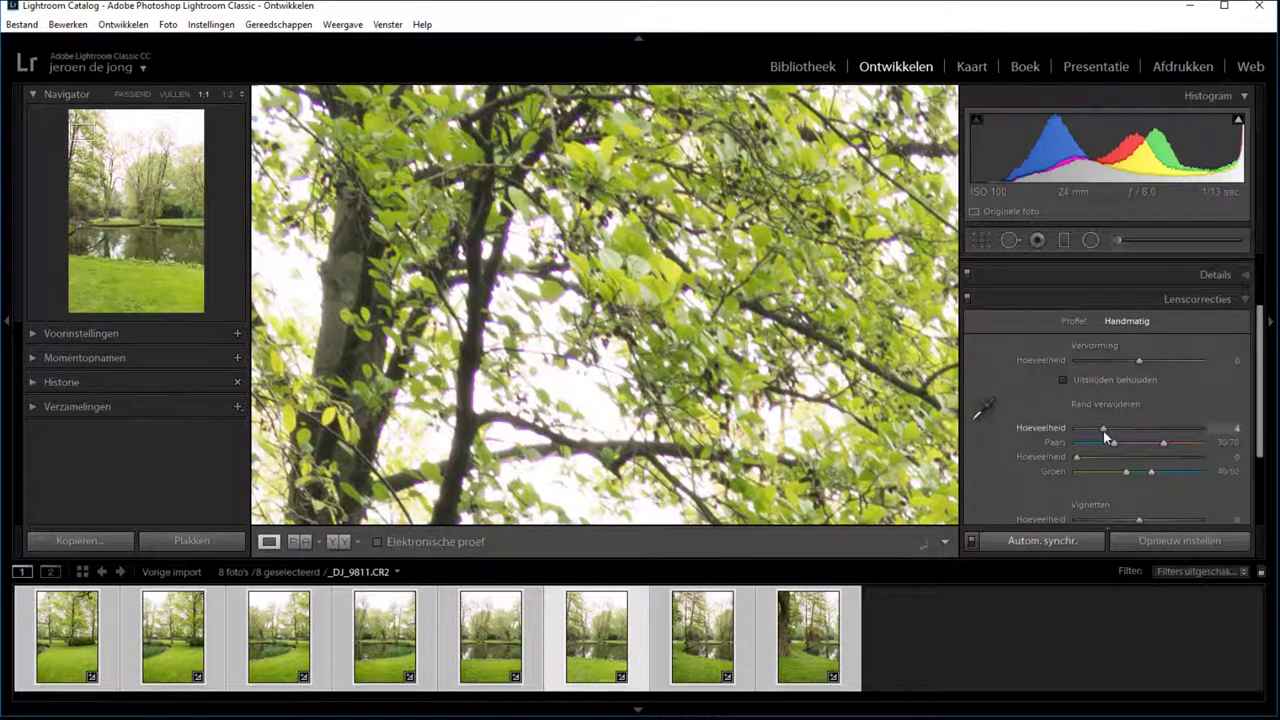
{"action": "left_click_drag", "start_coordinate": [705, 375], "coordinate": [666, 463]}
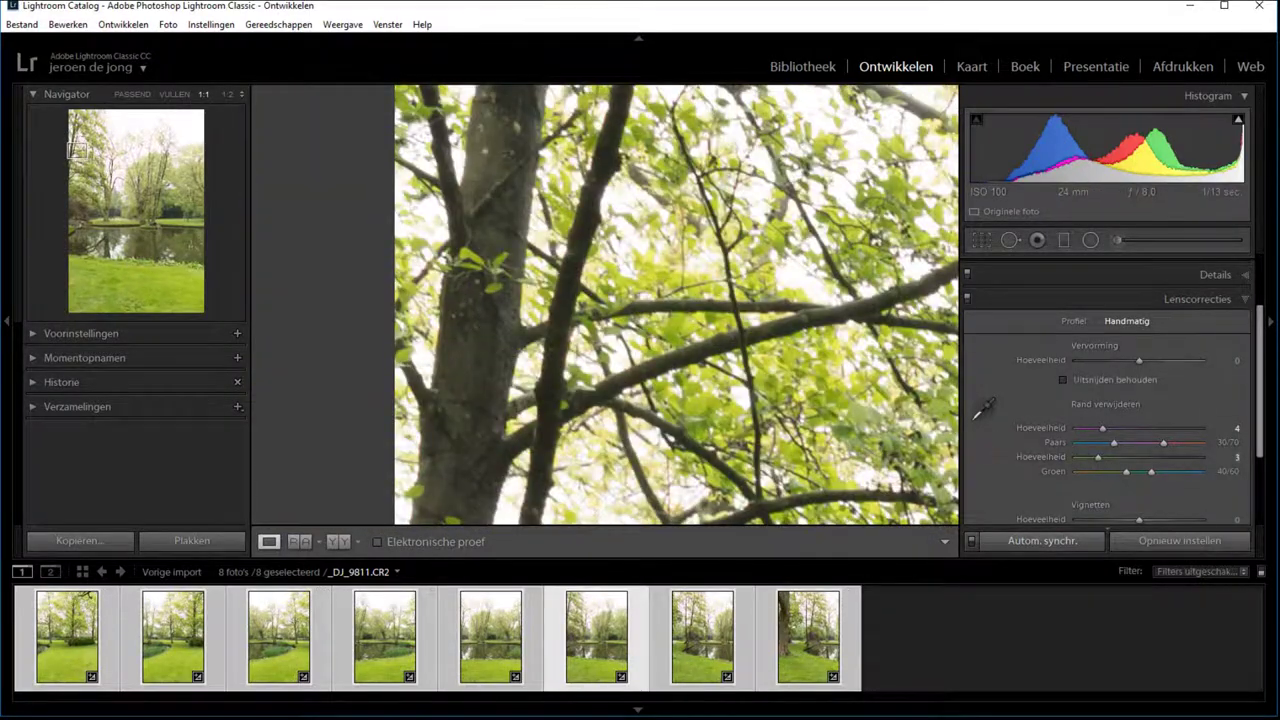
{"action": "key", "text": "z"}
{"action": "scroll", "coordinate": [1214, 280], "scroll_direction": "up", "scroll_amount": 3}
{"action": "left_click", "coordinate": [1207, 267]}
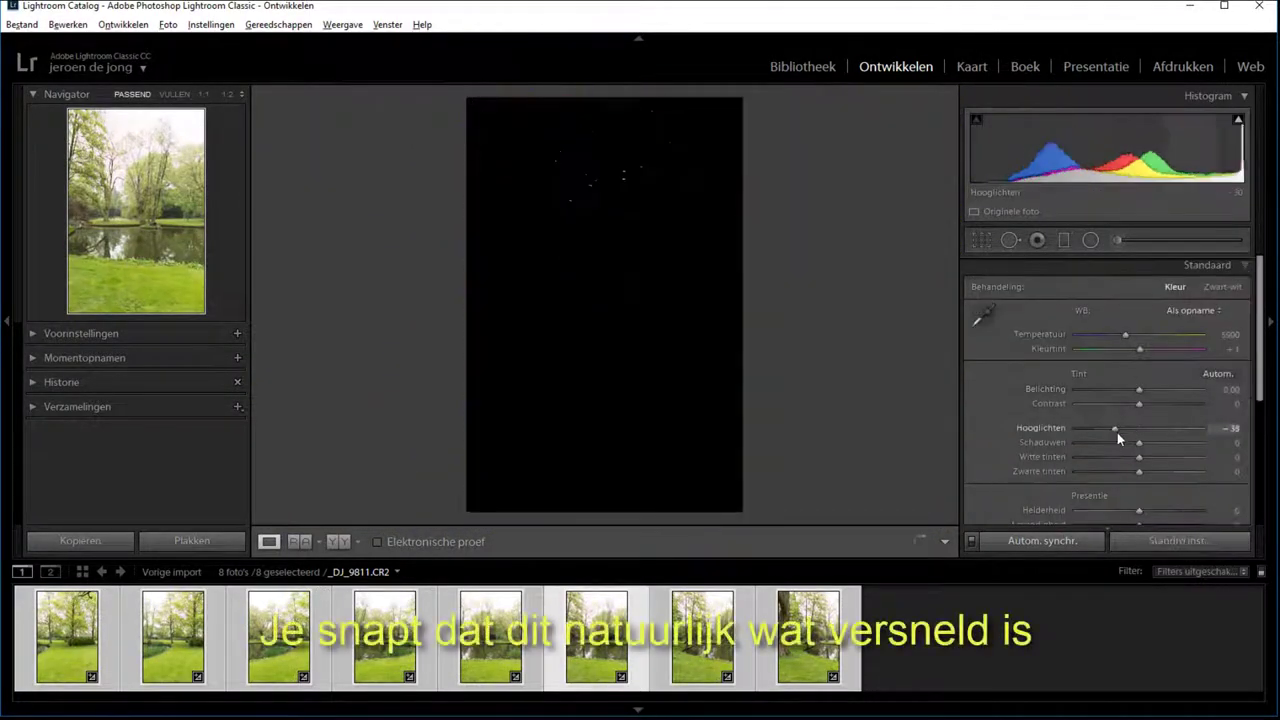
Set Highlights -90, Whites -45, shadows/blacks -17, Temperature 7000 and Exposure -0.55.
{"action": "left_click_drag", "start_coordinate": [1139, 427], "coordinate": [1082, 427]}
{"action": "mouse_move", "coordinate": [1139, 457]}
{"action": "left_mouse_down"}
{"action": "mouse_move", "coordinate": [1111, 457]}
{"action": "mouse_move", "coordinate": [1128, 471]}
{"action": "mouse_move", "coordinate": [1128, 442]}
{"action": "left_mouse_up"}
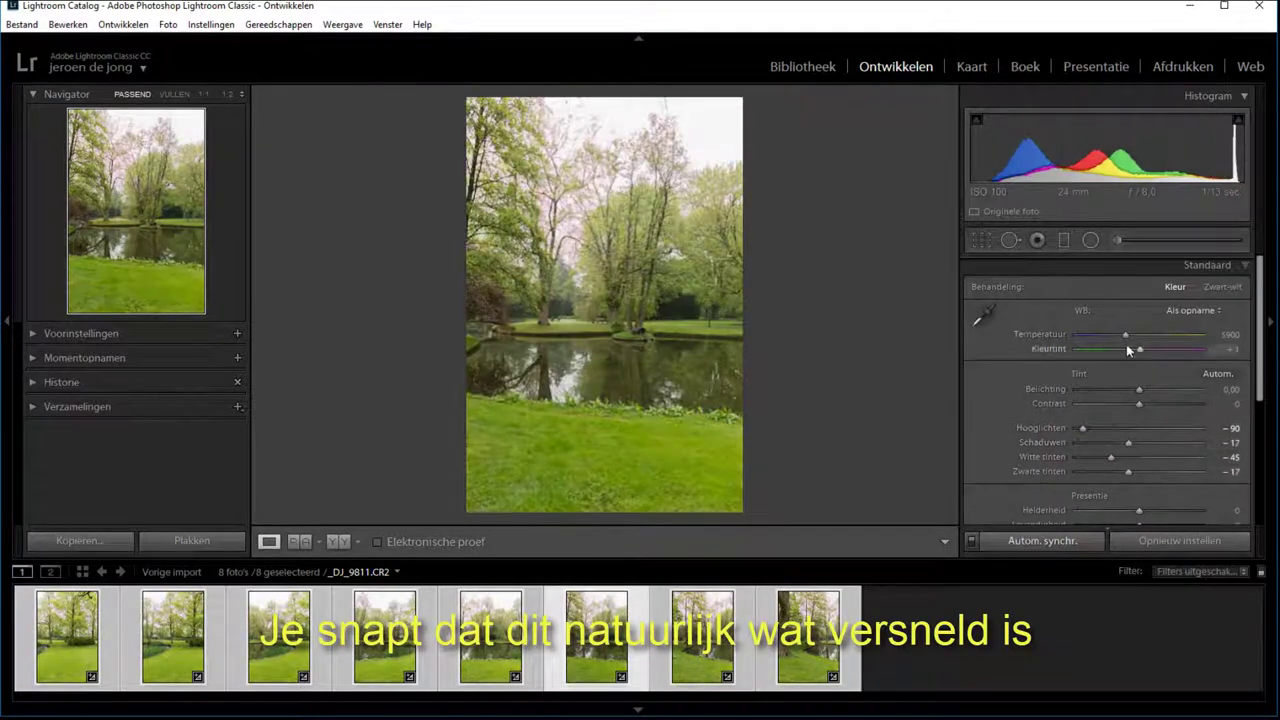
{"action": "left_click_drag", "start_coordinate": [1125, 334], "coordinate": [1149, 349]}
{"action": "scroll", "coordinate": [1139, 400], "scroll_direction": "down", "scroll_amount": 3}
{"action": "mouse_move", "coordinate": [1139, 383]}
{"action": "left_mouse_down"}
{"action": "mouse_move", "coordinate": [1054, 389]}
{"action": "mouse_move", "coordinate": [1060, 375]}
{"action": "left_mouse_up"}
Lower HSL saturation of reds, purples, magentas and greens, then return to the Library grid.
{"action": "scroll", "coordinate": [1250, 430], "scroll_direction": "down", "scroll_amount": 2}
{"action": "left_click", "coordinate": [1110, 360]}
{"action": "scroll", "coordinate": [1130, 370], "scroll_direction": "down", "scroll_amount": 3}
{"action": "left_click_drag", "start_coordinate": [1141, 288], "coordinate": [1071, 288]}
{"action": "left_click_drag", "start_coordinate": [1141, 331], "coordinate": [1110, 331]}
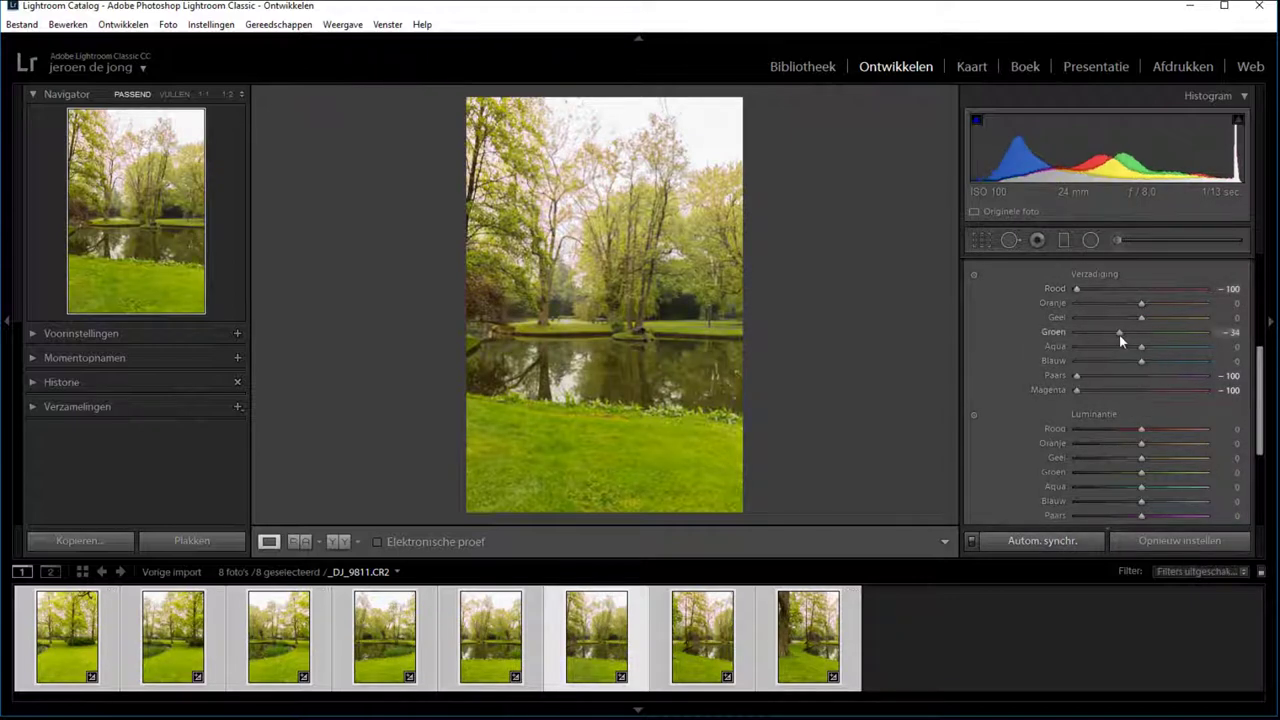
{"action": "scroll", "coordinate": [1262, 320], "scroll_direction": "up", "scroll_amount": 3}
{"action": "scroll", "coordinate": [1262, 320], "scroll_direction": "up", "scroll_amount": 5}
{"action": "left_click_drag", "start_coordinate": [1139, 389], "coordinate": [1132, 389]}
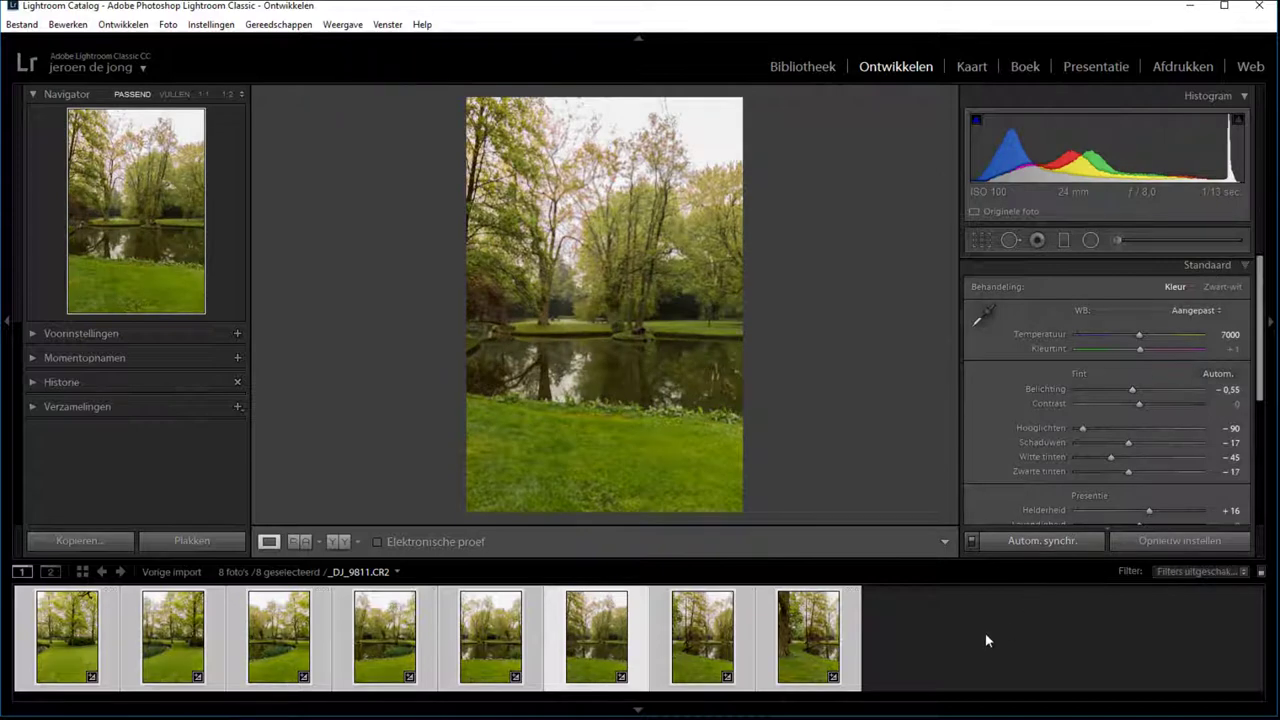
{"action": "key", "text": "g"}
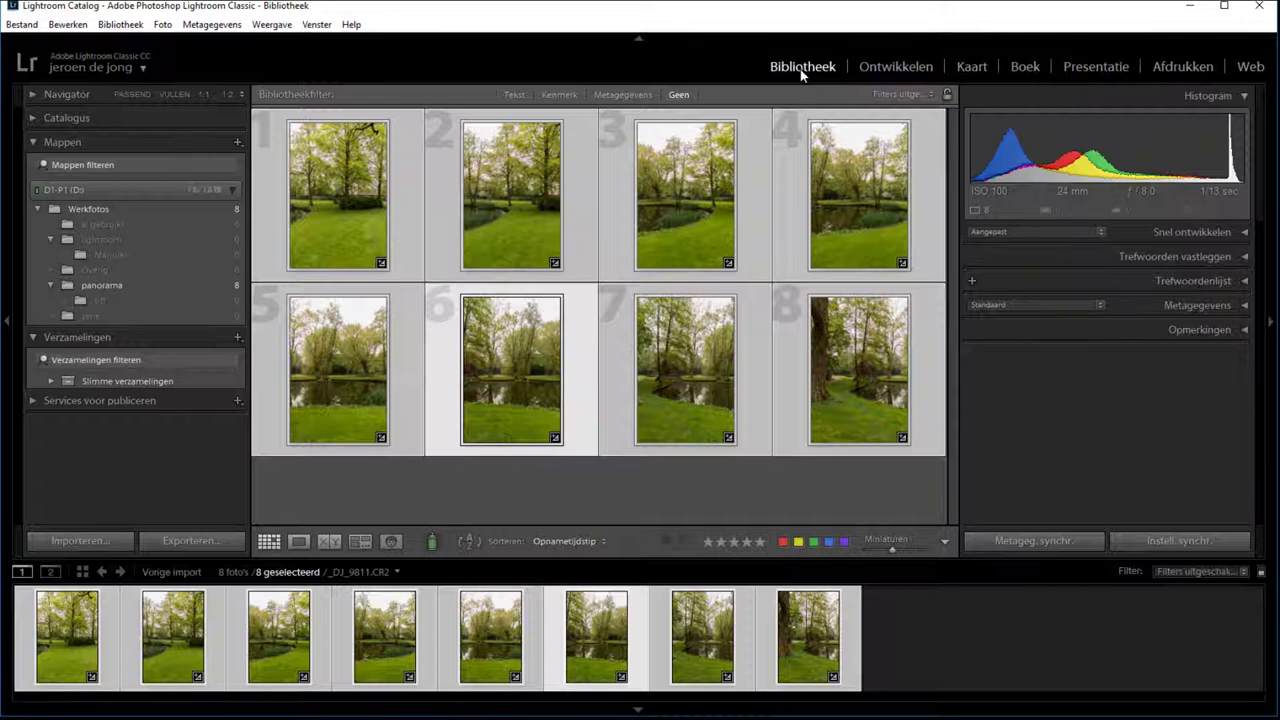
Right-click a selected thumbnail to reach the Foto samenvoegen merge options.
{"action": "mouse_move", "coordinate": [511, 195]}
{"action": "right_click", "coordinate": [517, 188]}
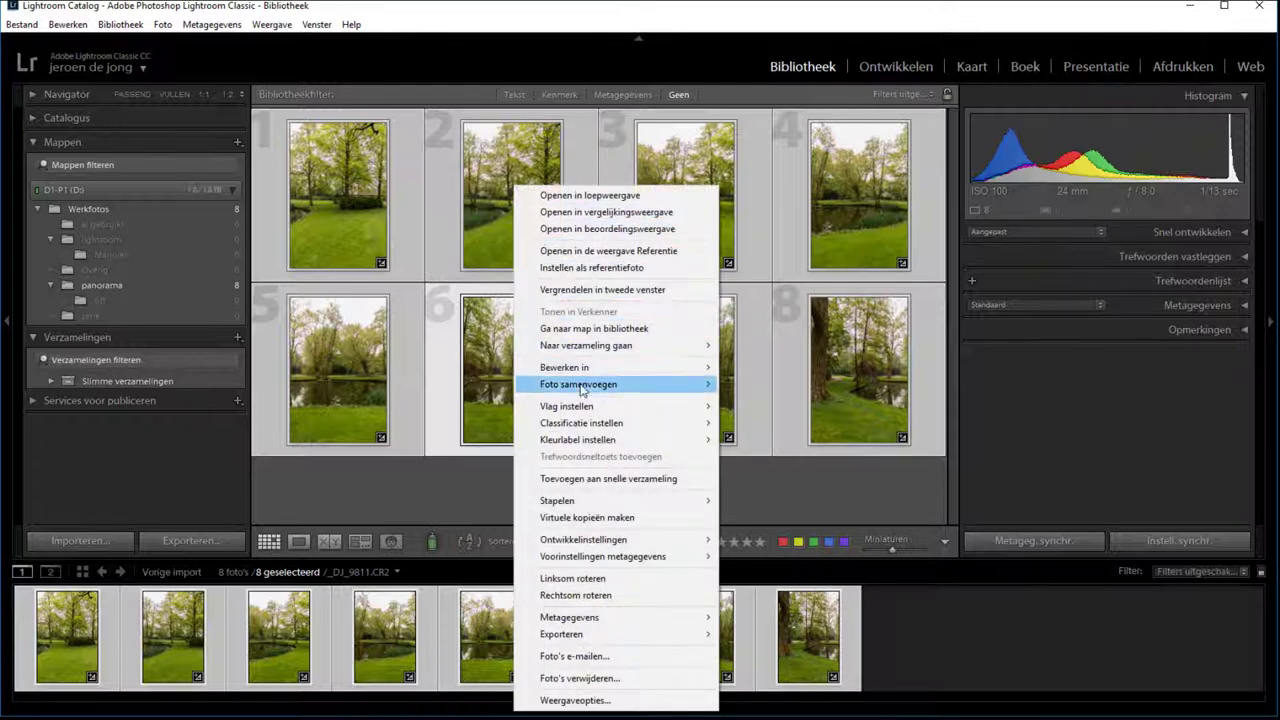
{"action": "mouse_move", "coordinate": [578, 384]}
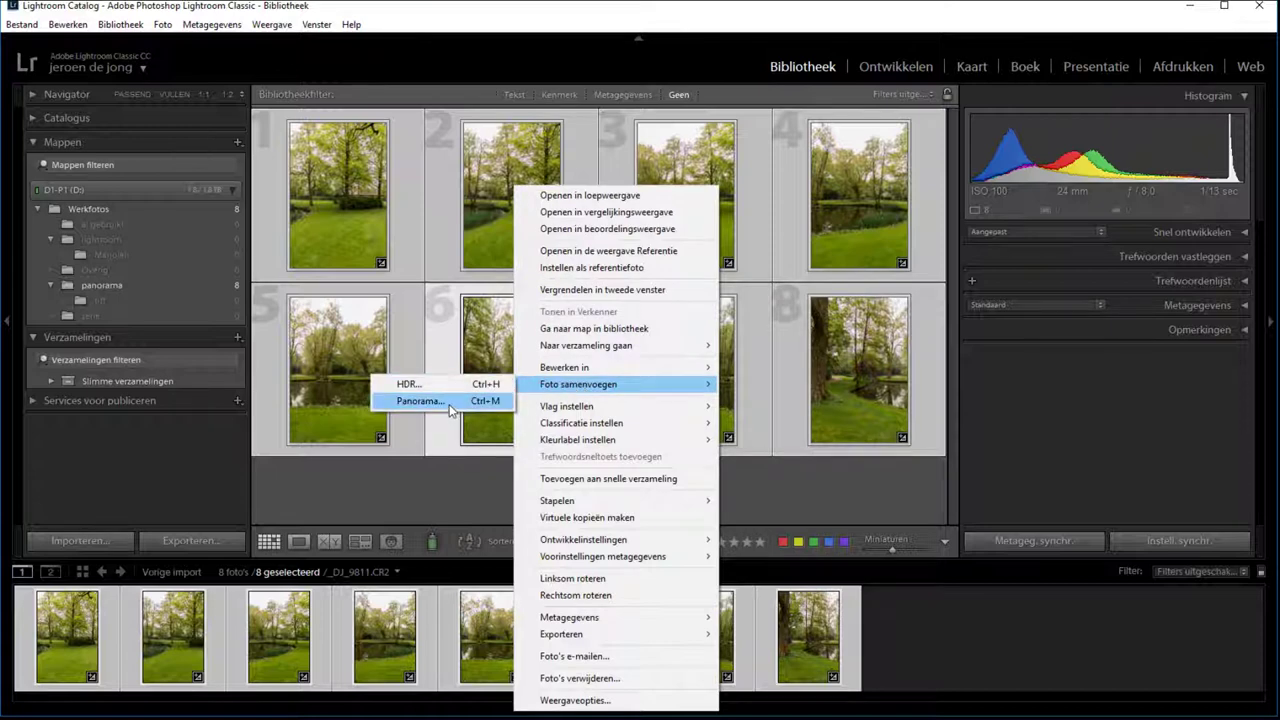
Choose Foto samenvoegen > Panorama to preview the eight photos stitched cylindrically.
{"action": "left_click", "coordinate": [449, 404]}
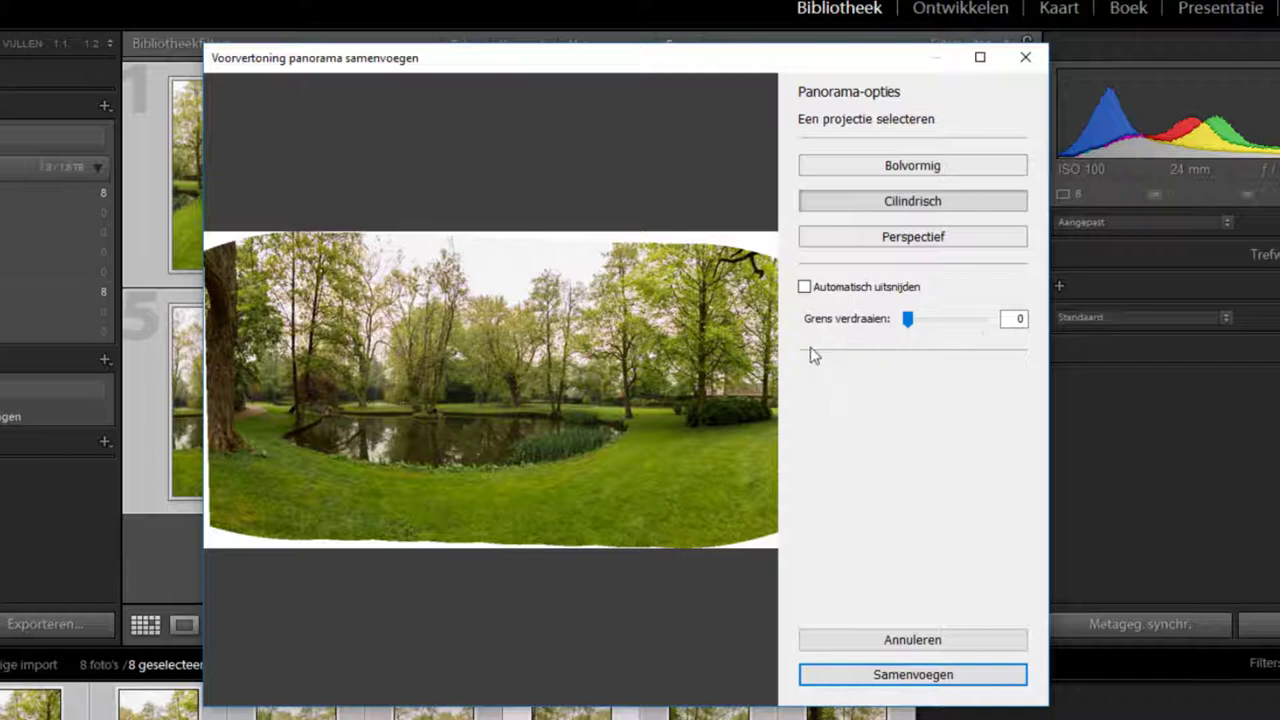
Leave auto-crop off, set Boundary Warp to 39, and merge the panorama.
{"action": "left_click", "coordinate": [805, 287]}
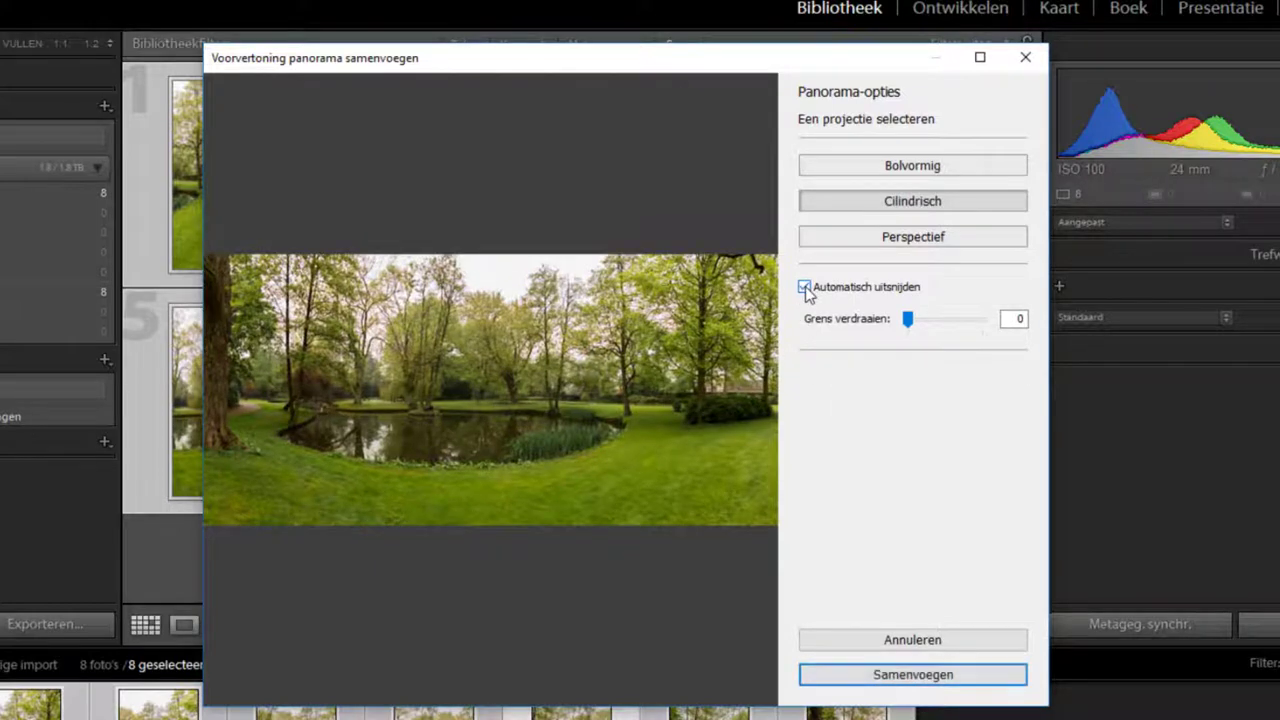
{"action": "left_click", "coordinate": [805, 287]}
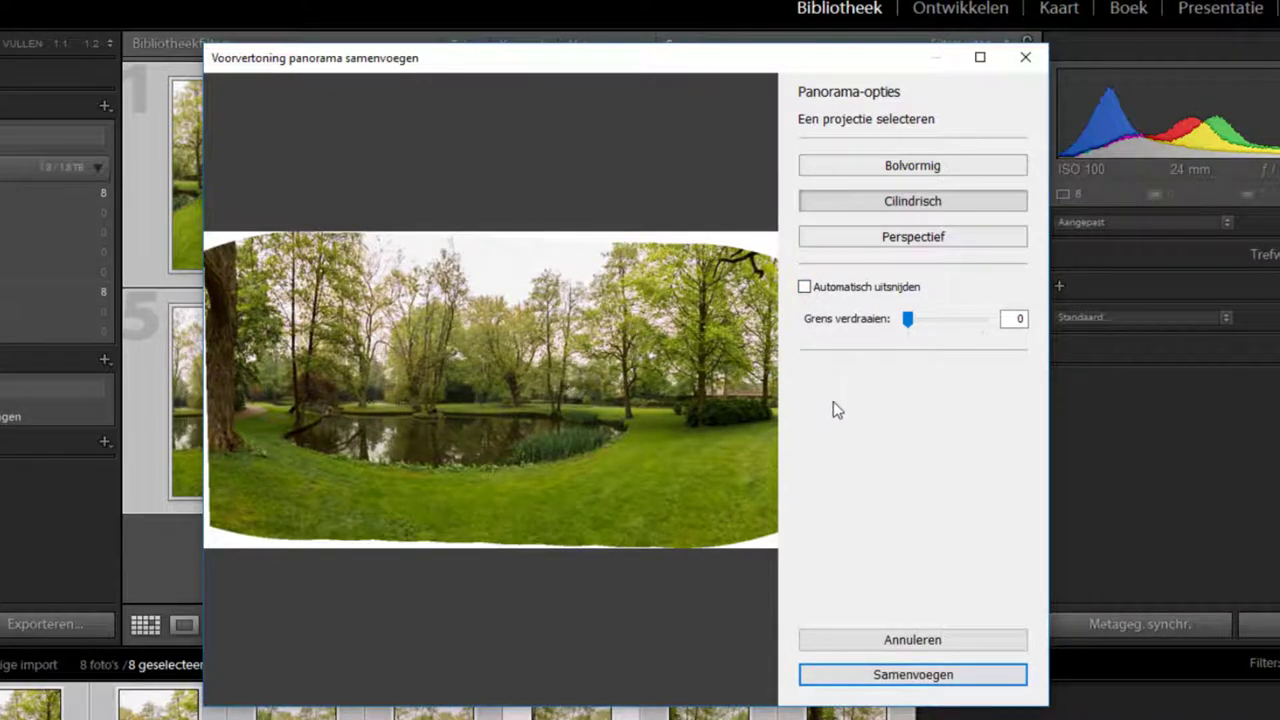
{"action": "left_click_drag", "start_coordinate": [908, 320], "coordinate": [937, 322]}
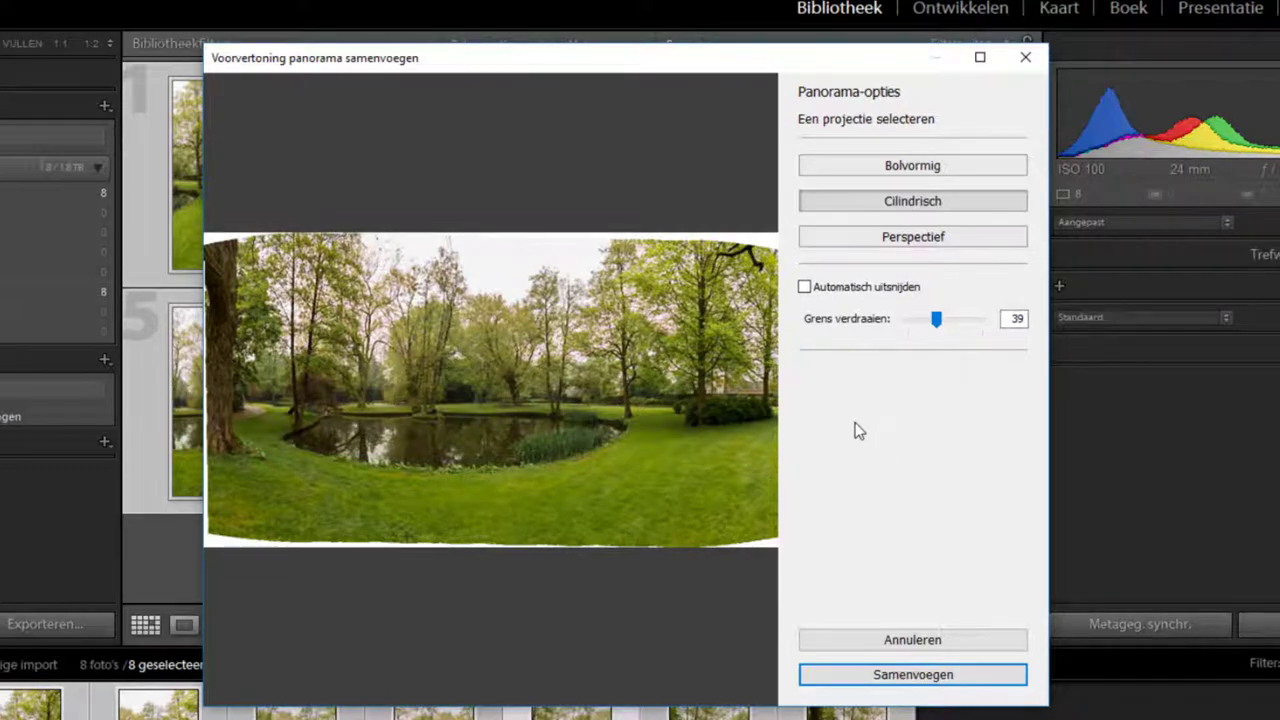
{"action": "left_click", "coordinate": [950, 676]}
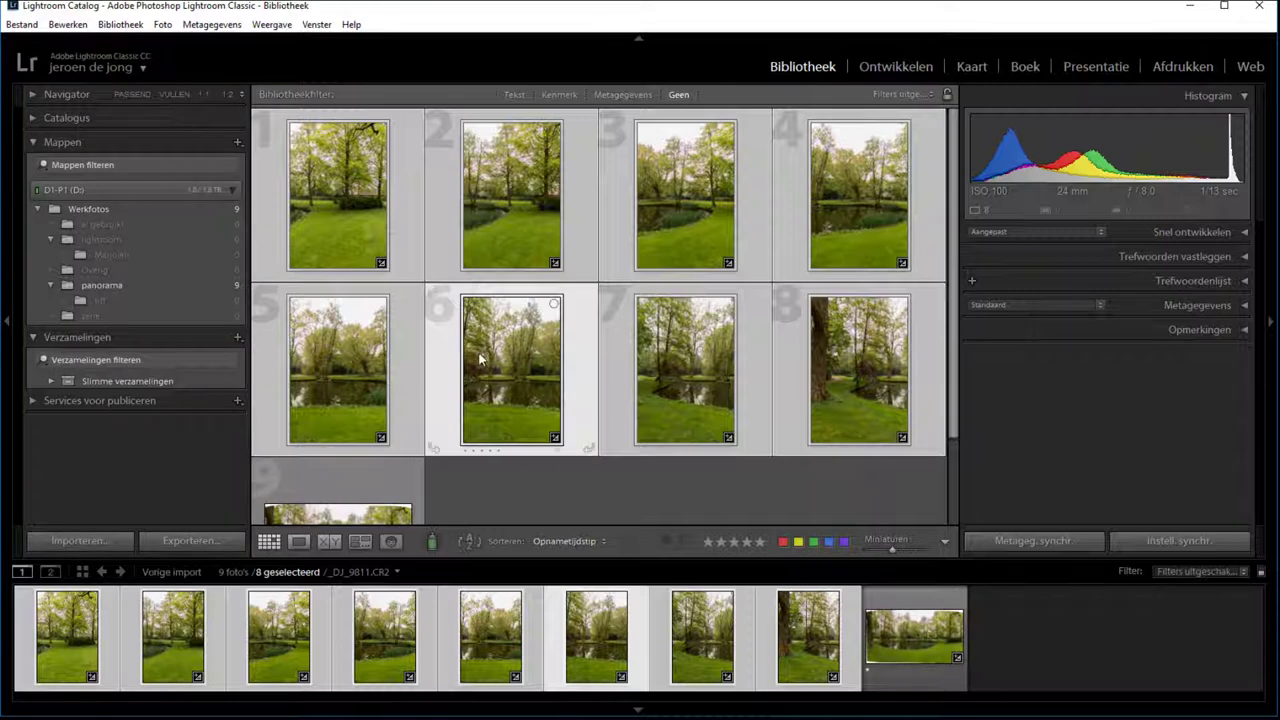
Select the new _DJ_9811-Pano.dng panorama thumbnail and open it in Develop.
{"action": "scroll", "coordinate": [956, 376], "scroll_direction": "down", "scroll_amount": 2}
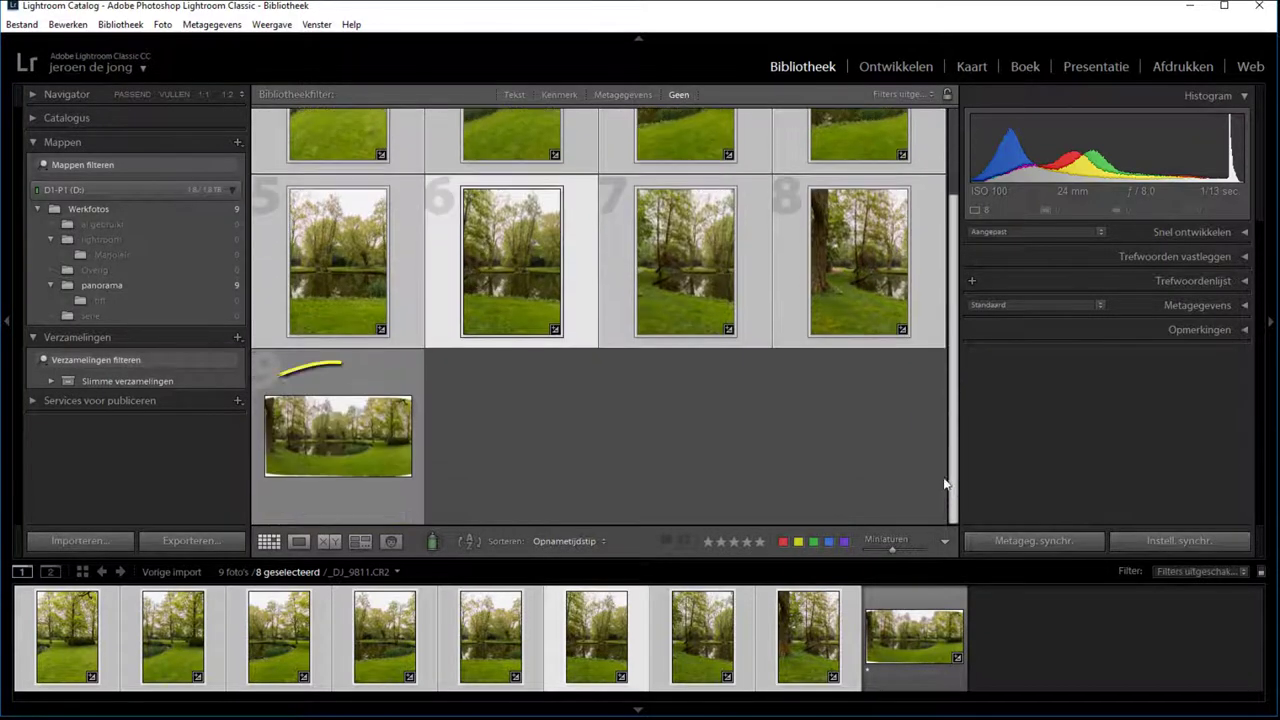
{"action": "left_click", "coordinate": [363, 428]}
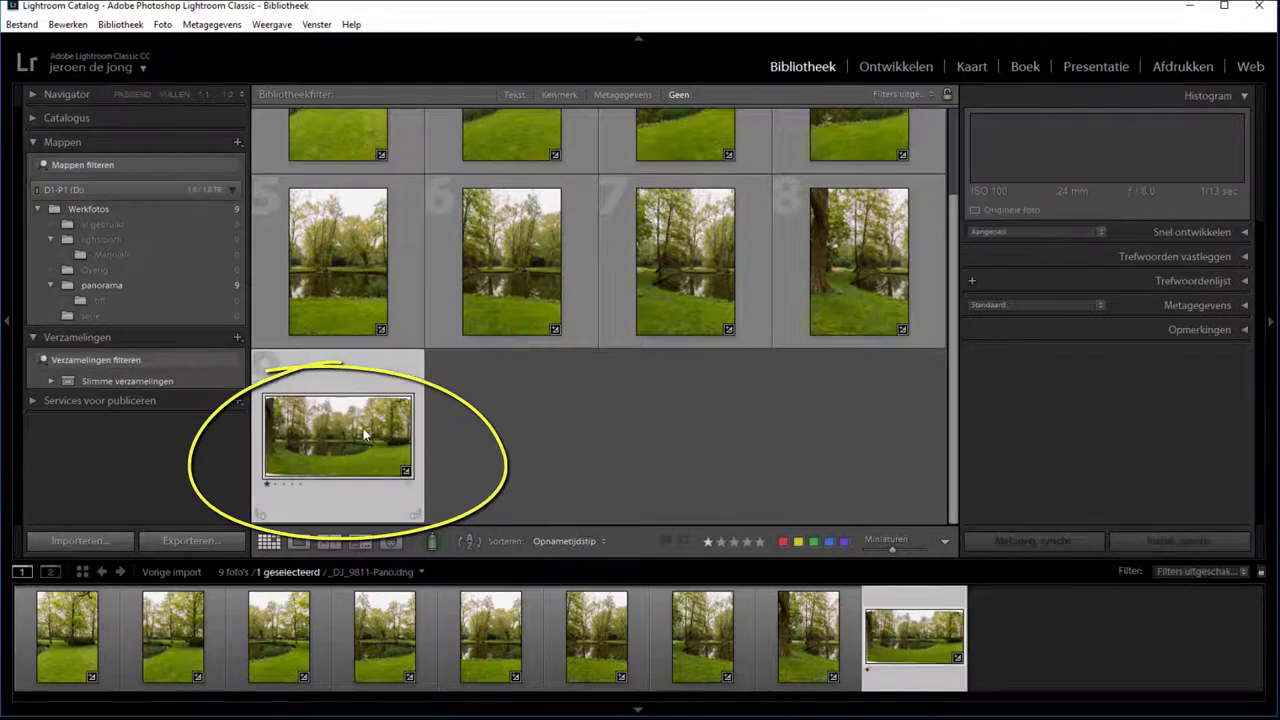
{"action": "left_click", "coordinate": [899, 70]}
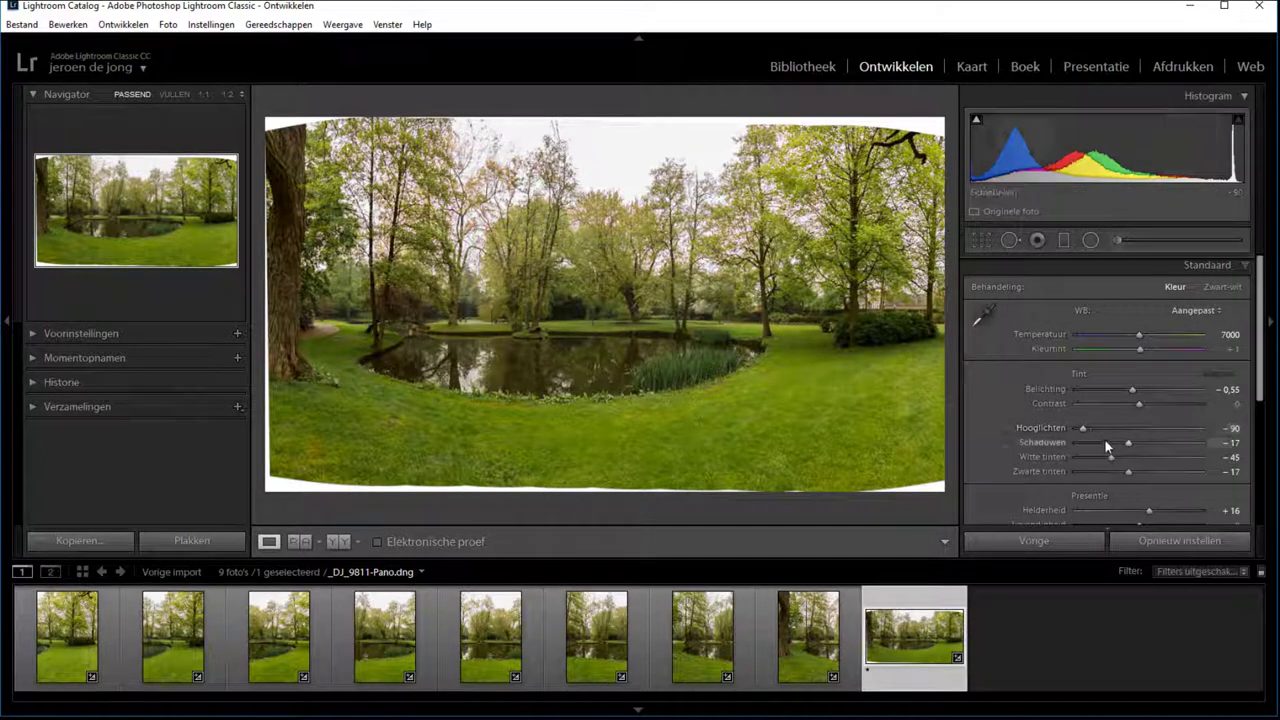
Drop Whites to -100 and Highlights further, then inspect the central tree branches at 1:1.
{"action": "left_click_drag", "start_coordinate": [1105, 456], "coordinate": [1088, 458]}
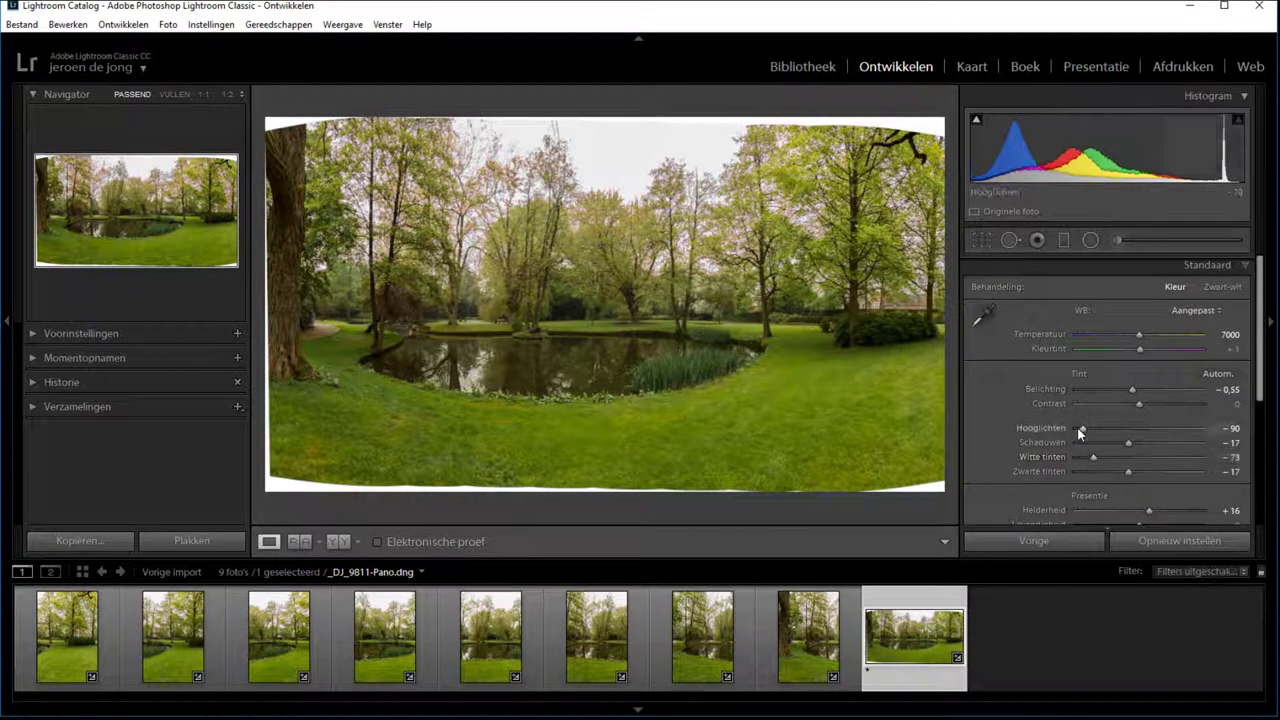
{"action": "left_click_drag", "start_coordinate": [1086, 427], "coordinate": [1065, 428]}
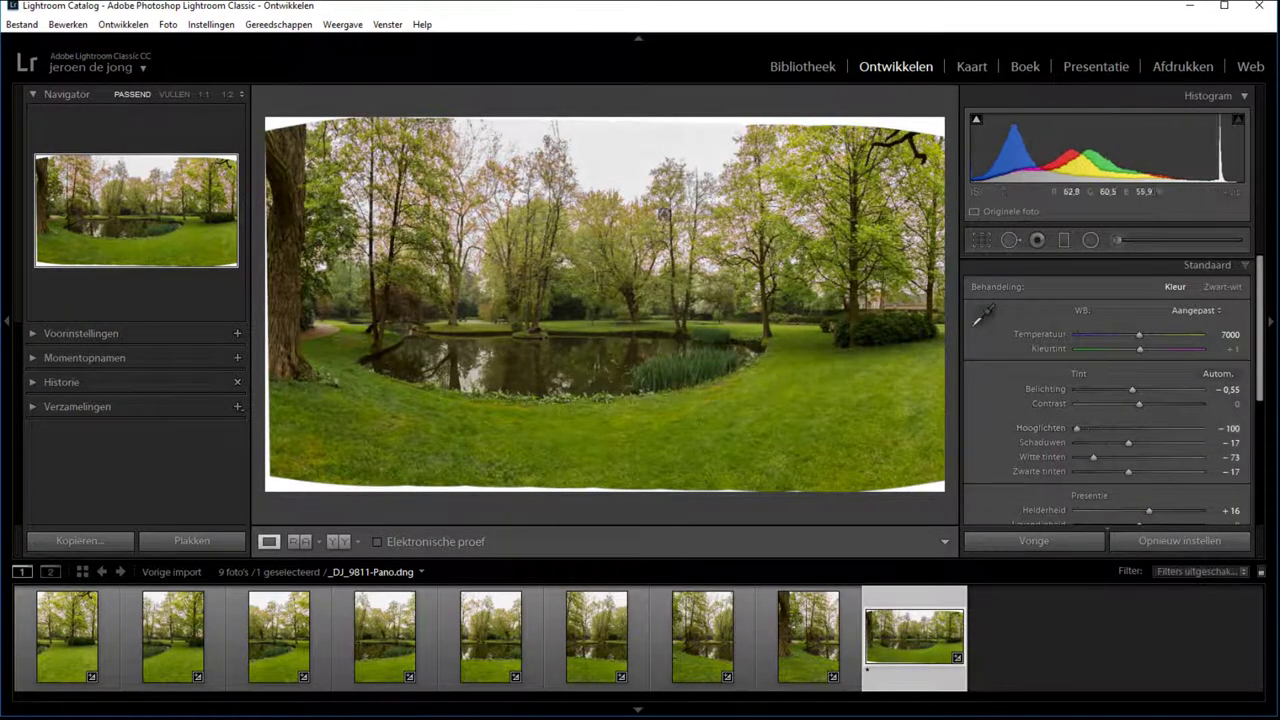
{"action": "left_click", "coordinate": [454, 162]}
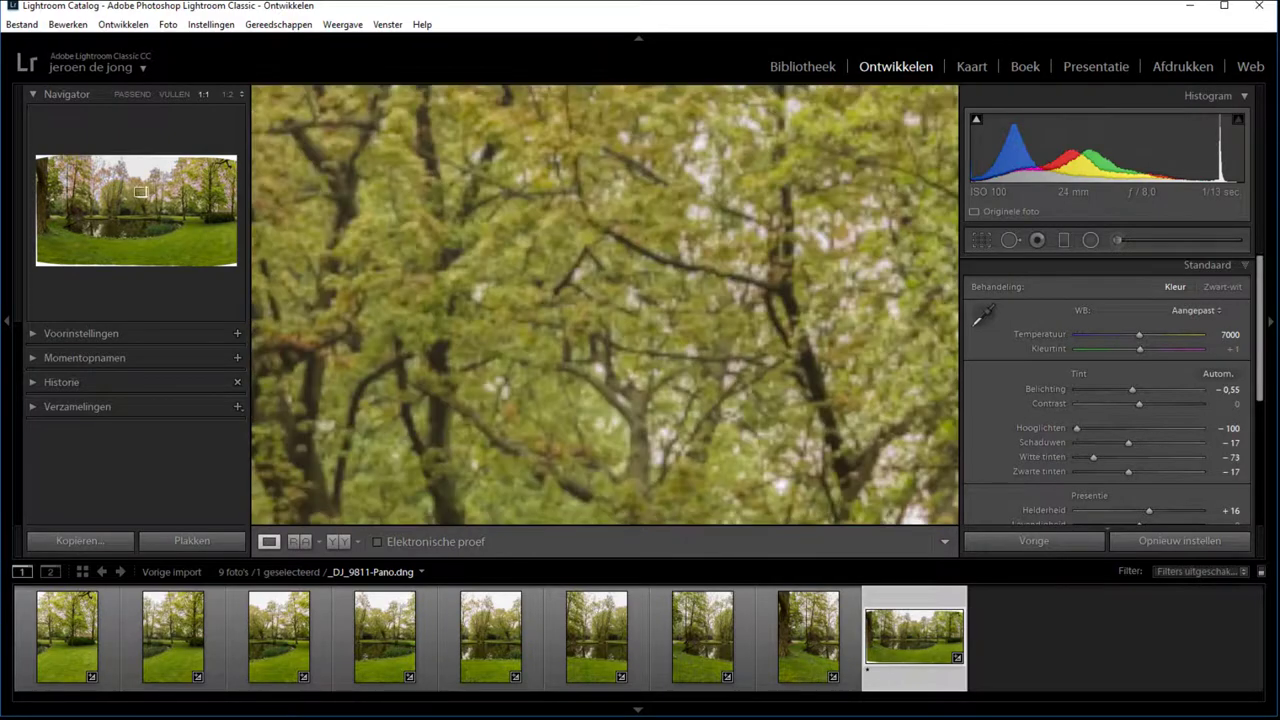
{"action": "left_click", "coordinate": [142, 191]}
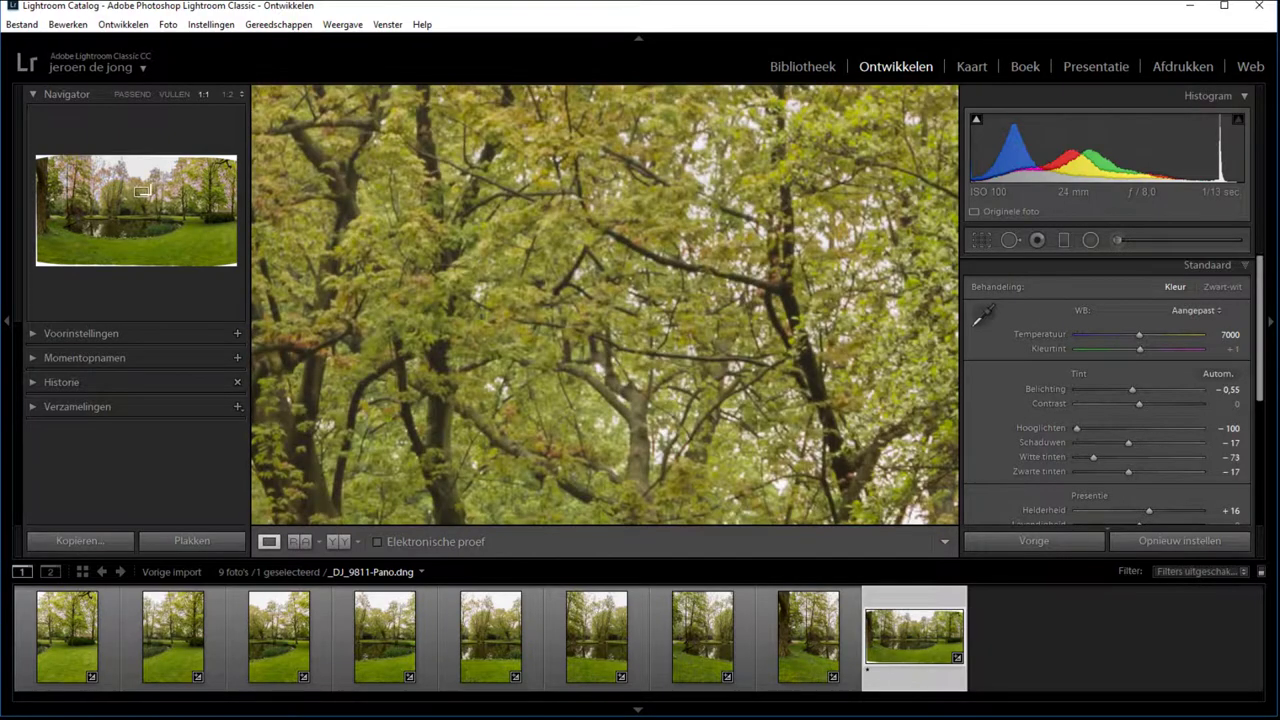
{"action": "left_click_drag", "start_coordinate": [143, 191], "coordinate": [155, 190]}
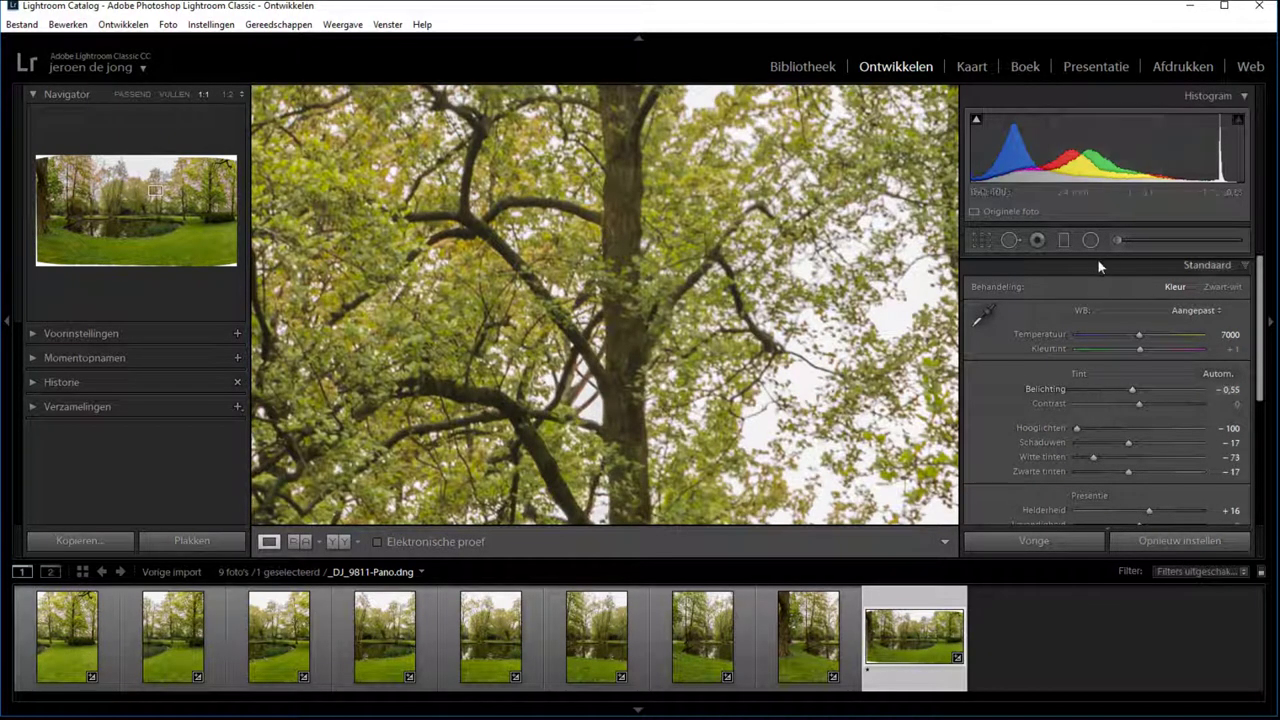
Widen the purple defringe hue range to 30/90, strengthen its amount, and zoom back out.
{"action": "scroll", "coordinate": [1214, 393], "scroll_direction": "down", "scroll_amount": 2}
{"action": "scroll", "coordinate": [1186, 437], "scroll_direction": "down", "scroll_amount": 3}
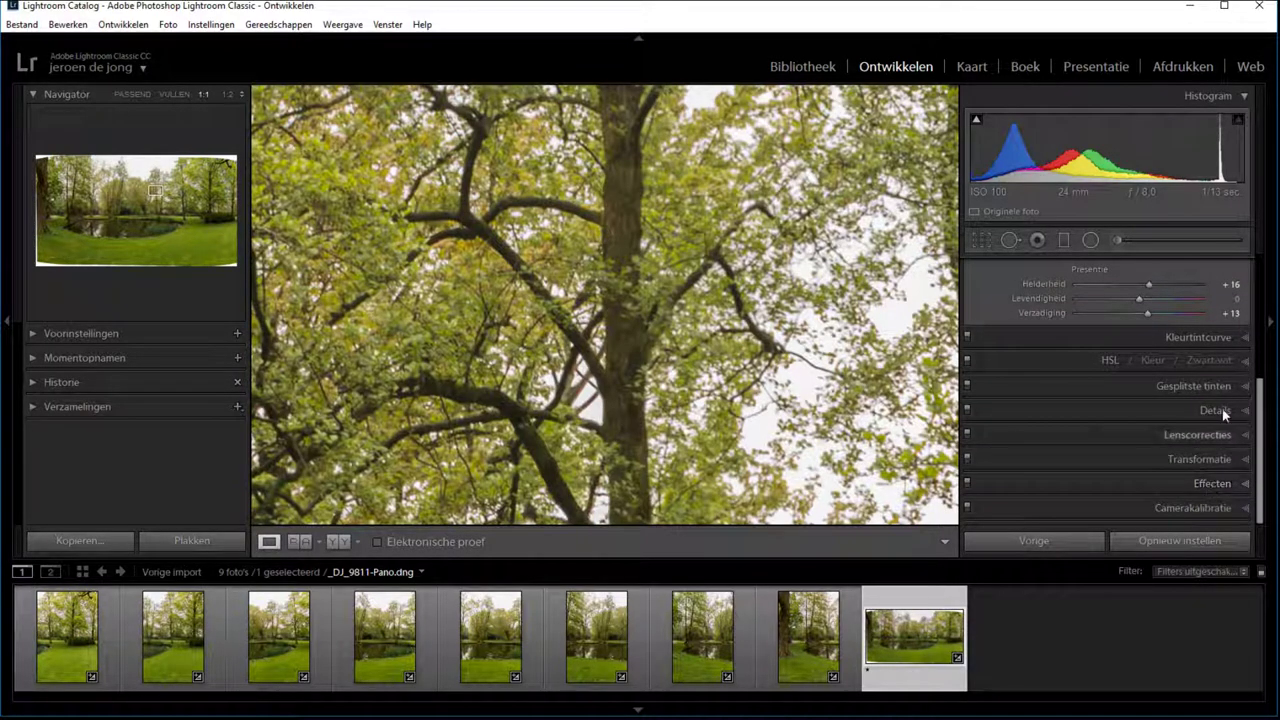
{"action": "left_click", "coordinate": [1200, 434]}
{"action": "left_click_drag", "start_coordinate": [1166, 325], "coordinate": [1199, 325]}
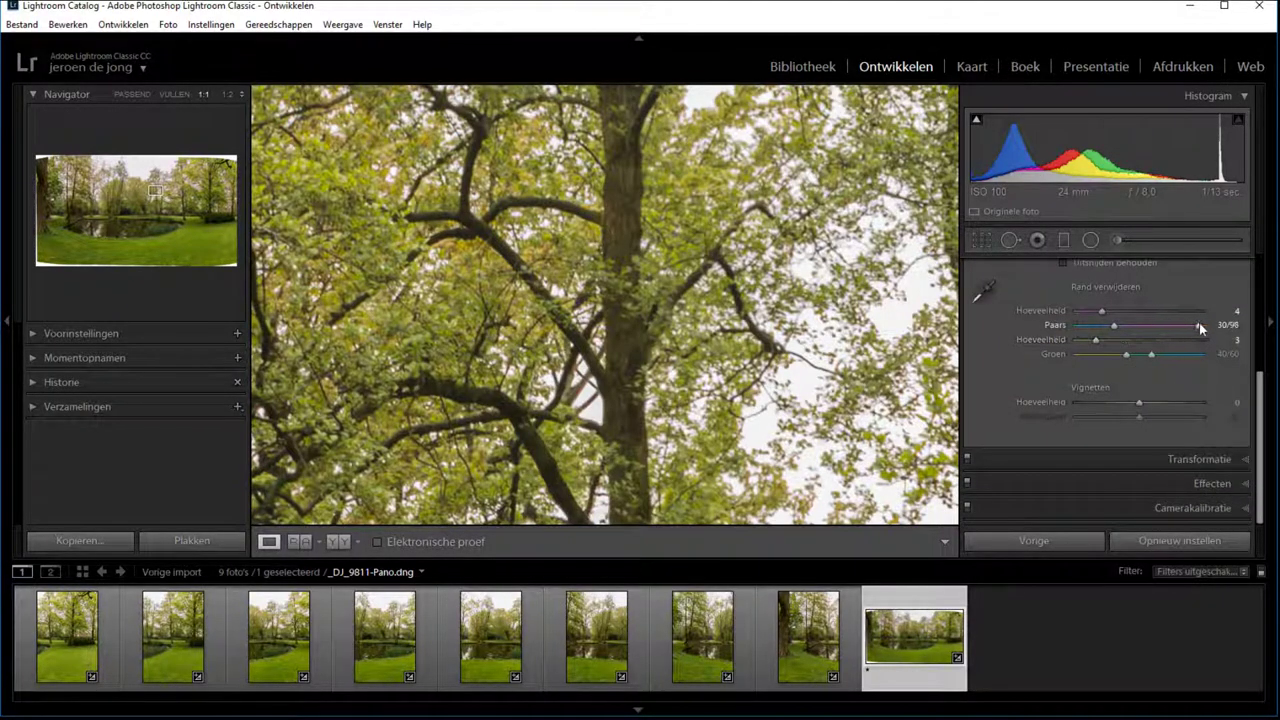
{"action": "left_click_drag", "start_coordinate": [1102, 310], "coordinate": [1127, 310]}
{"action": "key", "text": "z"}
{"action": "scroll", "coordinate": [1150, 300], "scroll_direction": "up", "scroll_amount": 10}
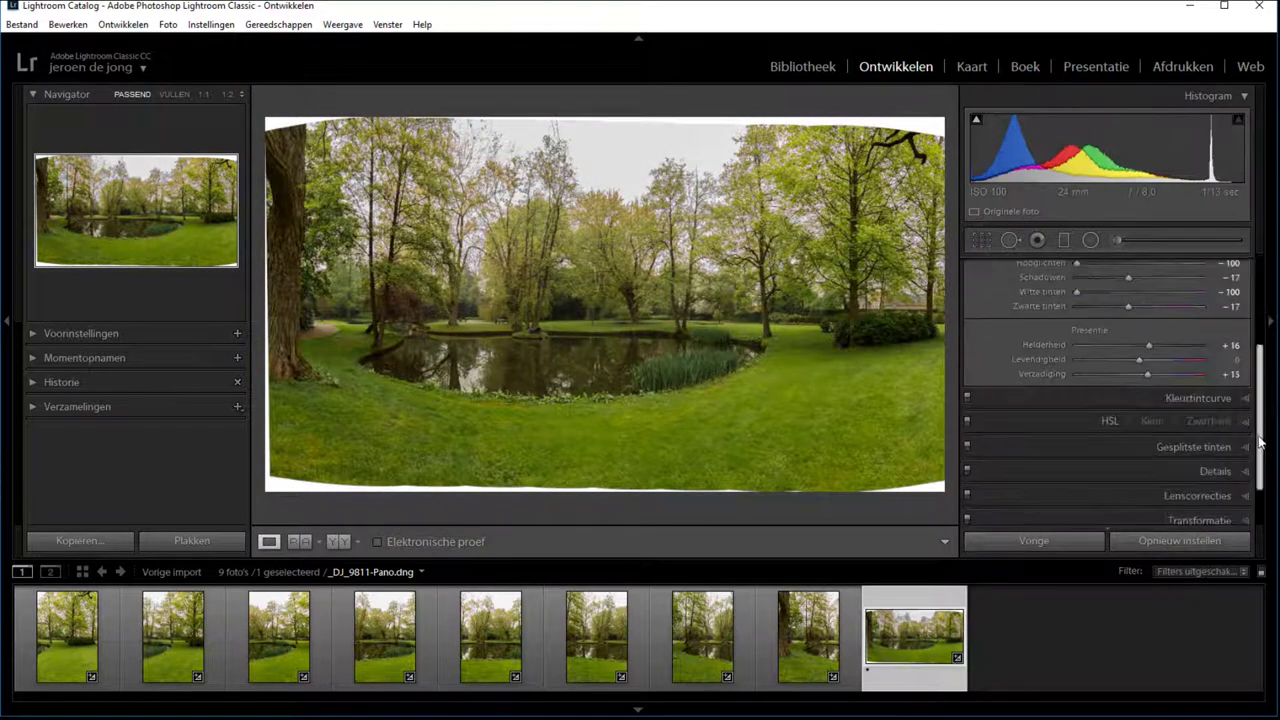
Pull the crop's top and bottom edges inside the white stitching borders and apply it.
{"action": "key", "text": "r"}
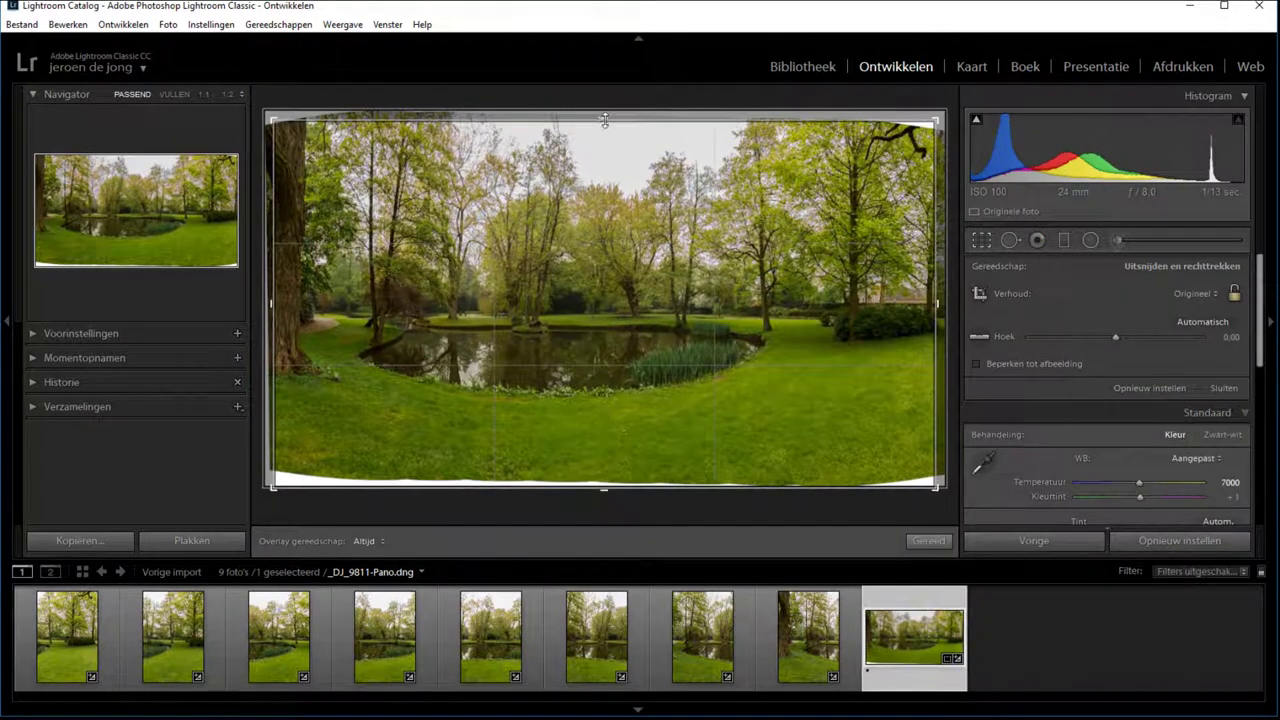
{"action": "left_click_drag", "start_coordinate": [604, 488], "coordinate": [604, 476]}
{"action": "left_click_drag", "start_coordinate": [604, 118], "coordinate": [604, 132]}
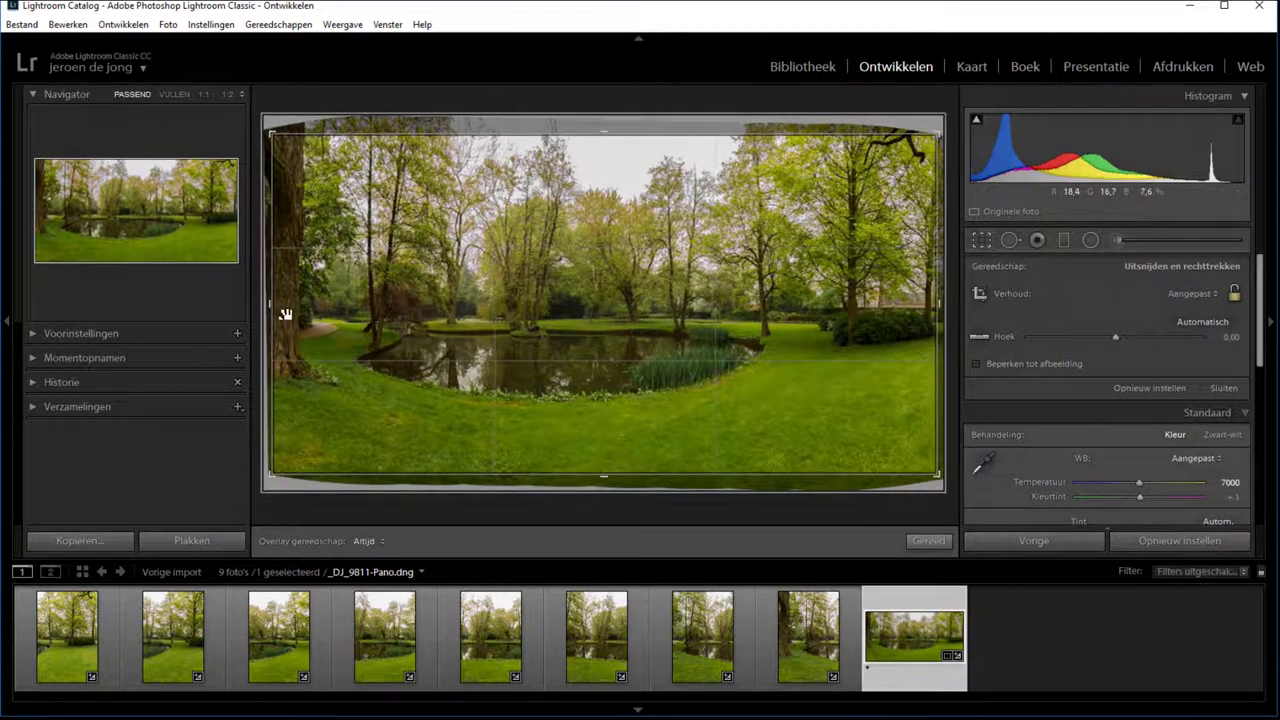
{"action": "key", "text": "Return"}
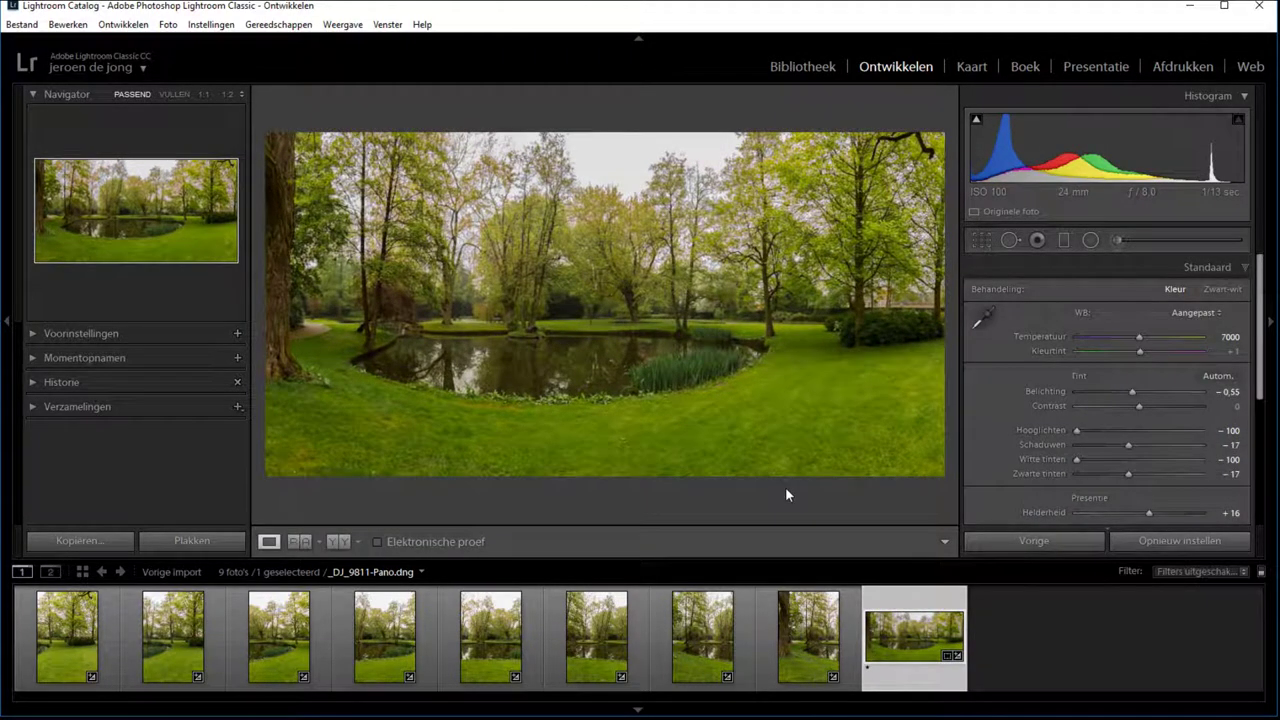